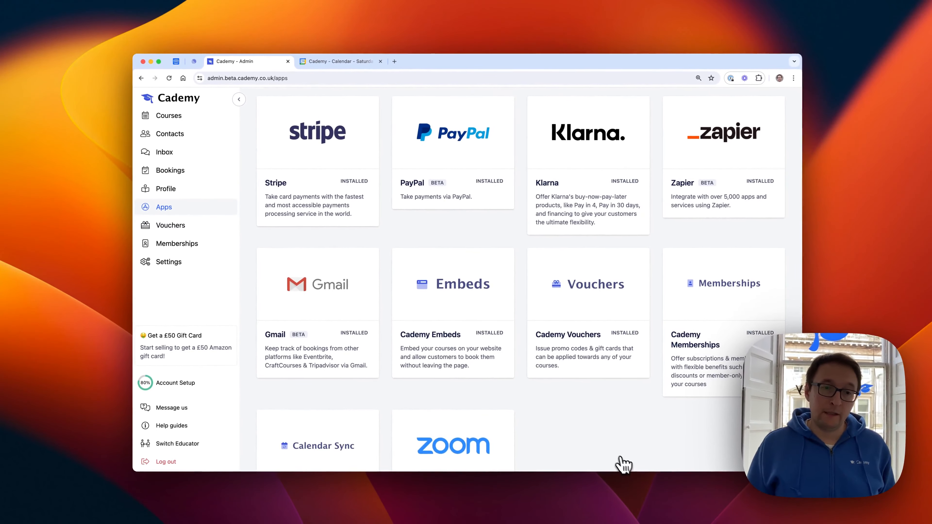
Step: Open the Calendar Sync app, add a Google Calendar account and allow cademy.co.uk to access it
{"action": "scroll", "coordinate": [328, 435], "scroll_direction": "down", "scroll_amount": 3}
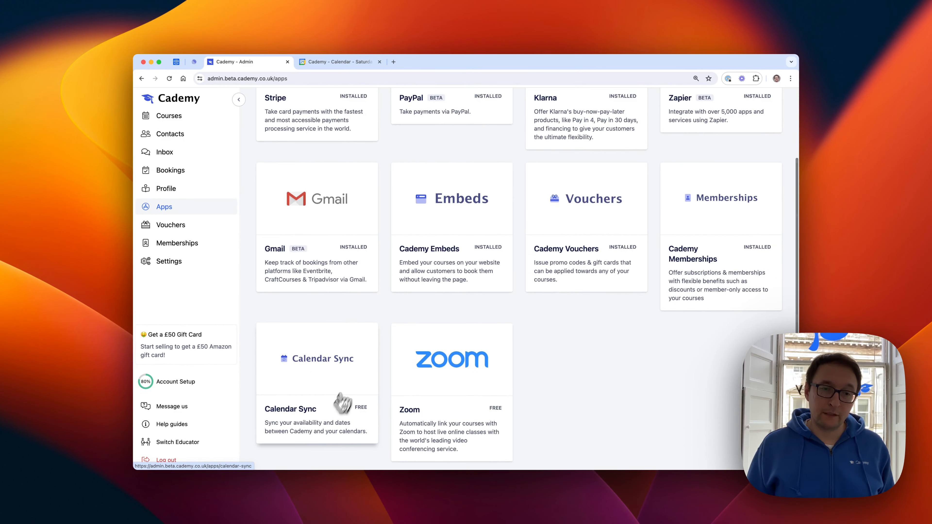
{"action": "left_click", "coordinate": [285, 360]}
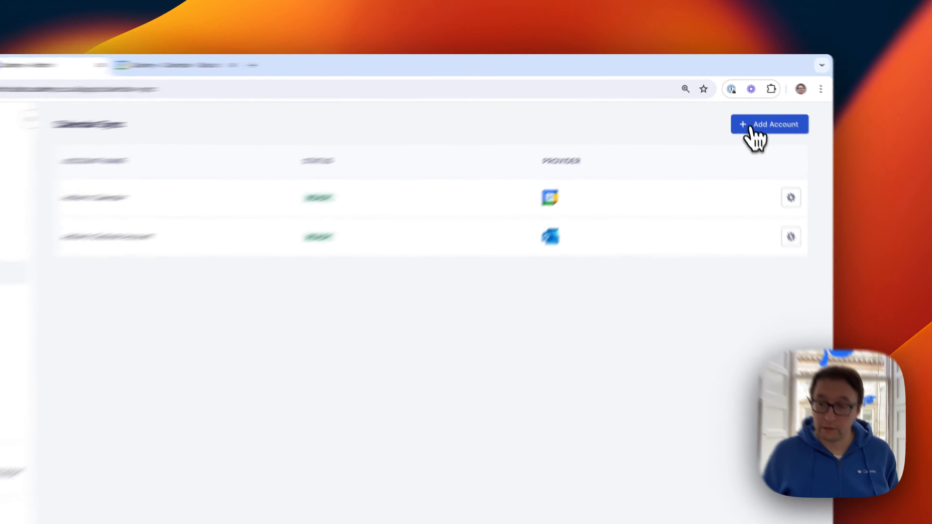
{"action": "left_click", "coordinate": [743, 107]}
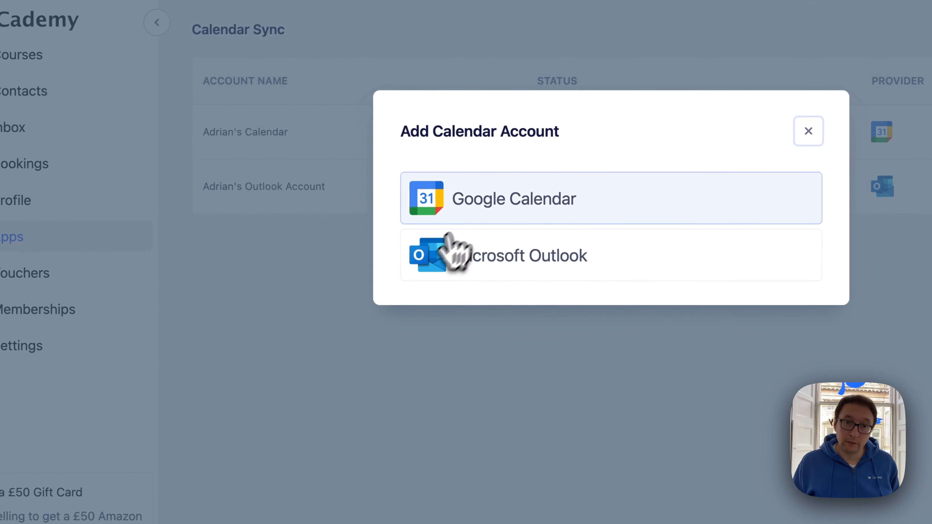
{"action": "left_click", "coordinate": [484, 211]}
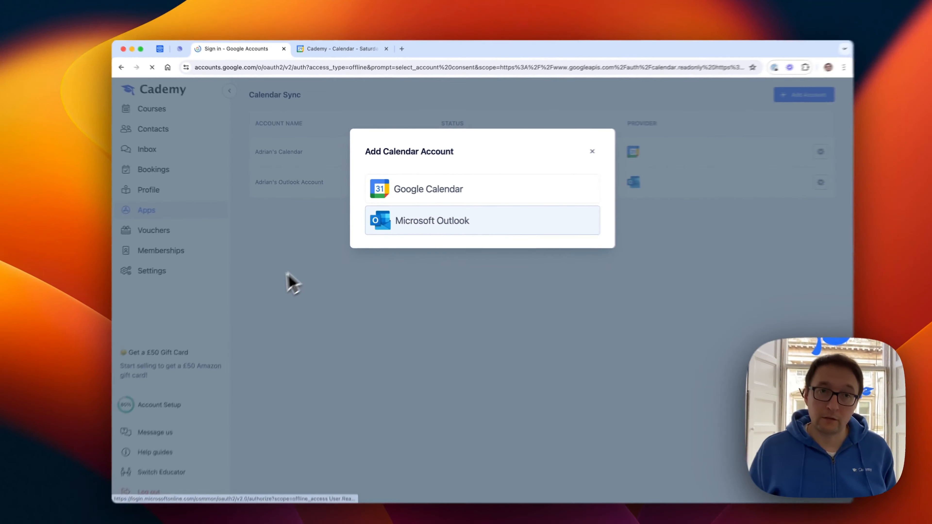
{"action": "left_click", "coordinate": [521, 204]}
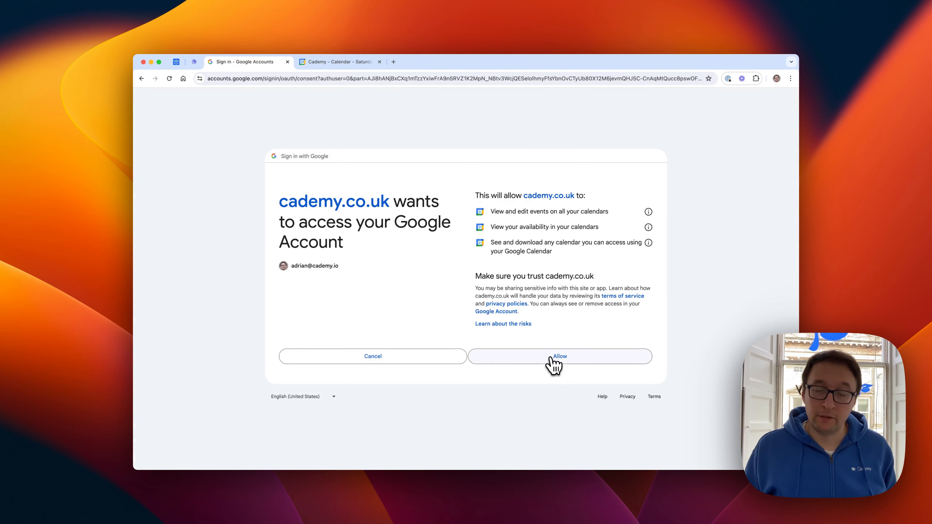
{"action": "left_click", "coordinate": [551, 358]}
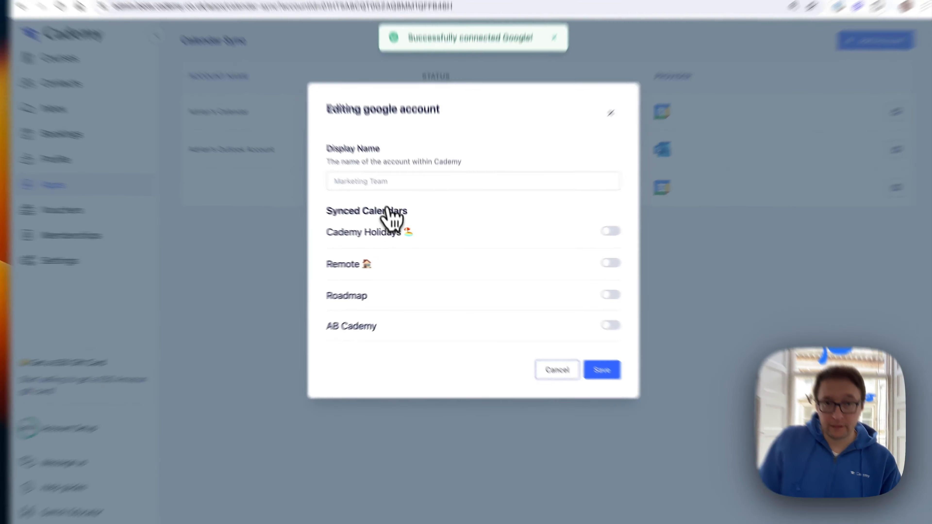
Step: Give the Google account a work calendar display name, enable syncing for its AB Cademy calendar and save the account
{"action": "left_click", "coordinate": [400, 206]}
{"action": "type", "text": "Adrian's W"}
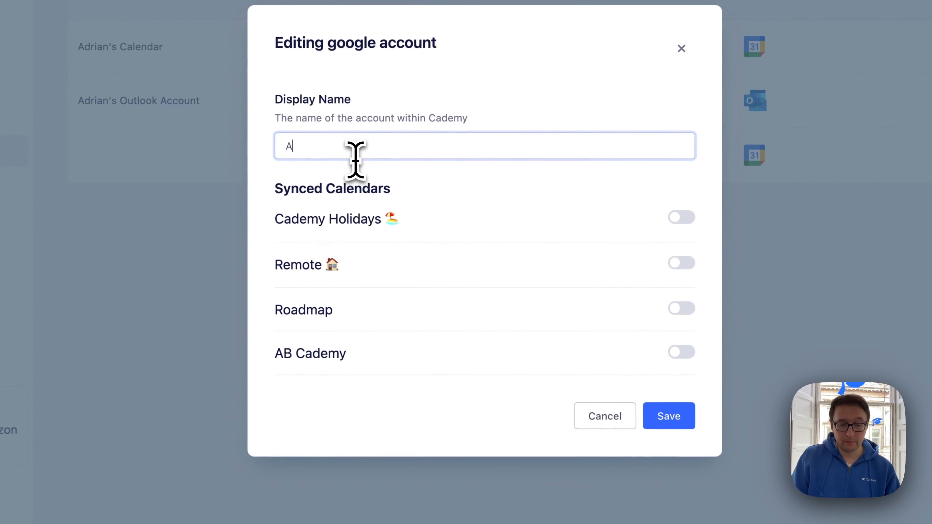
{"action": "type", "text": "ork Calendar"}
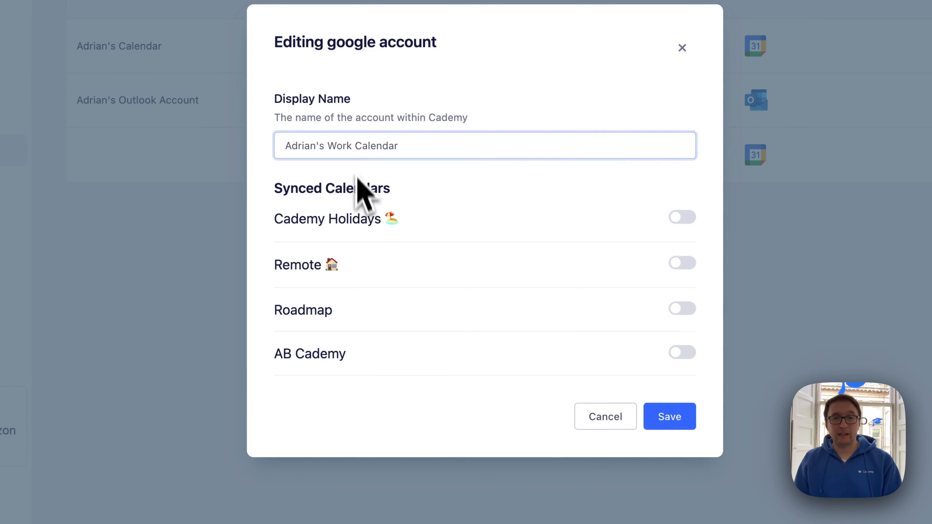
{"action": "left_click_drag", "start_coordinate": [357, 202], "coordinate": [312, 381]}
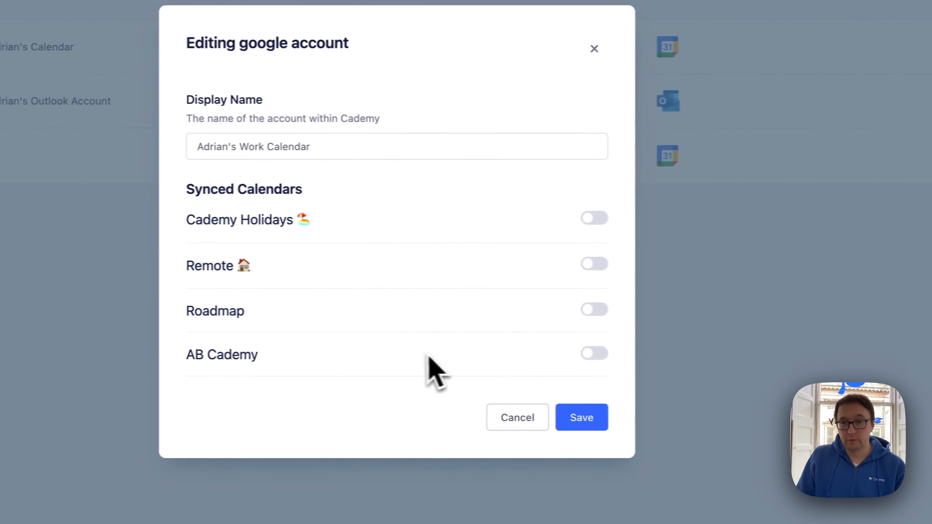
{"action": "left_click", "coordinate": [682, 352]}
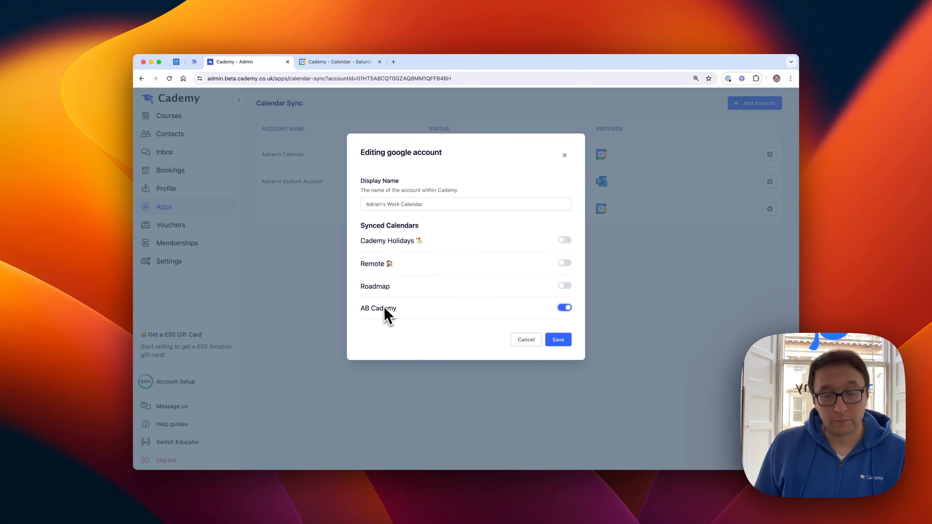
{"action": "left_click", "coordinate": [561, 345]}
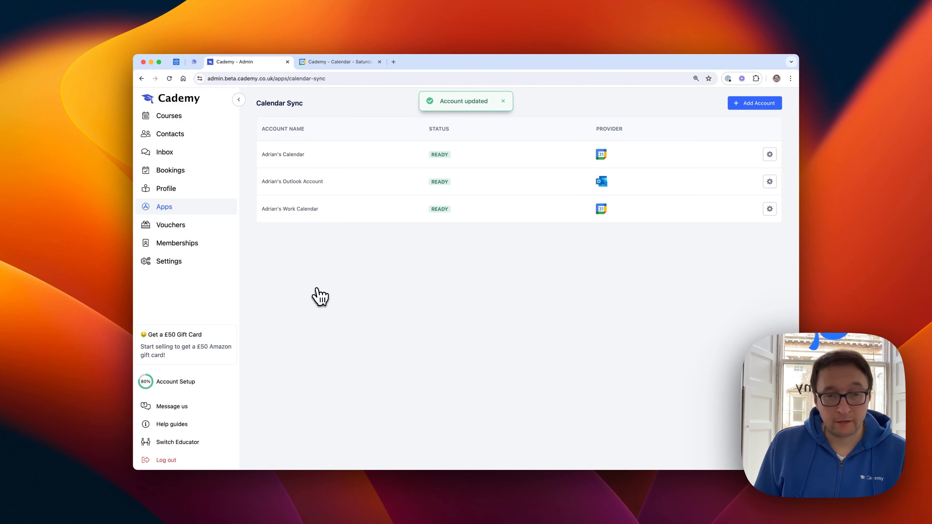
Step: Delete the newly added work calendar account from the Calendar Sync accounts
{"action": "left_click_drag", "start_coordinate": [287, 209], "coordinate": [375, 265]}
{"action": "left_click", "coordinate": [345, 337]}
{"action": "left_click", "coordinate": [769, 209]}
{"action": "left_click", "coordinate": [747, 284]}
{"action": "left_click", "coordinate": [755, 338]}
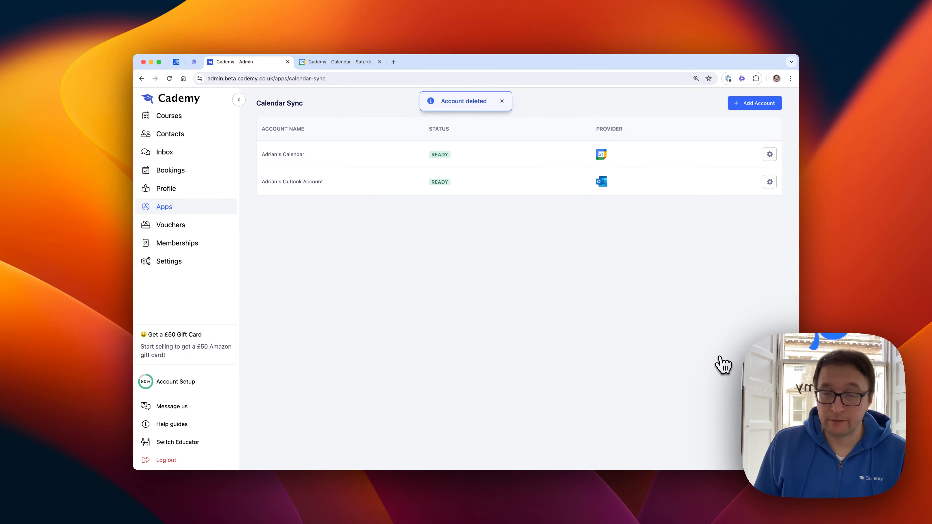
Step: Create a new course in the "On set dates" format and title it "Example Google Calendar Test"
{"action": "left_click", "coordinate": [206, 116]}
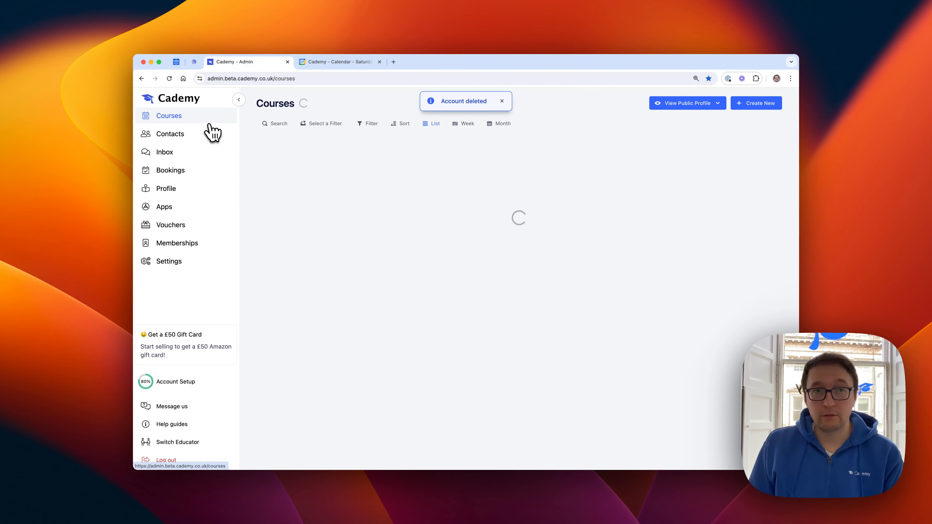
{"action": "left_click", "coordinate": [753, 104]}
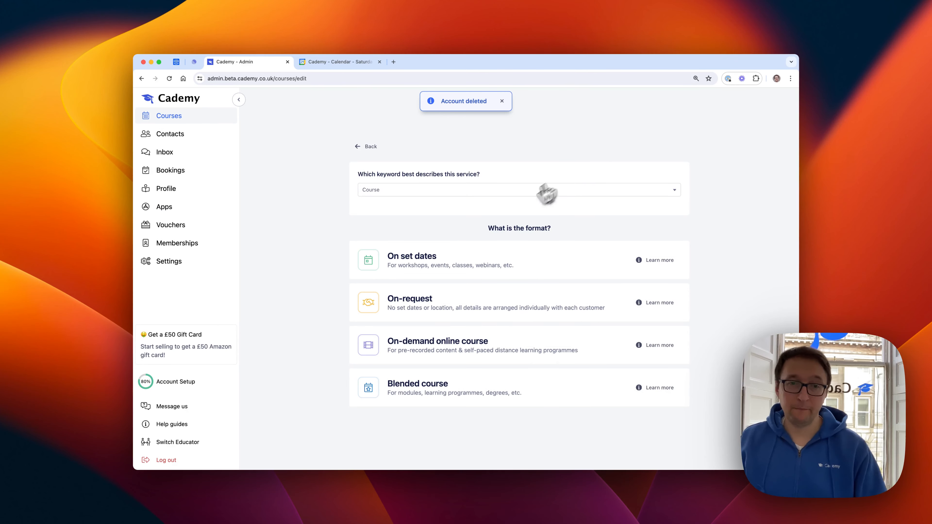
{"action": "left_click", "coordinate": [416, 262]}
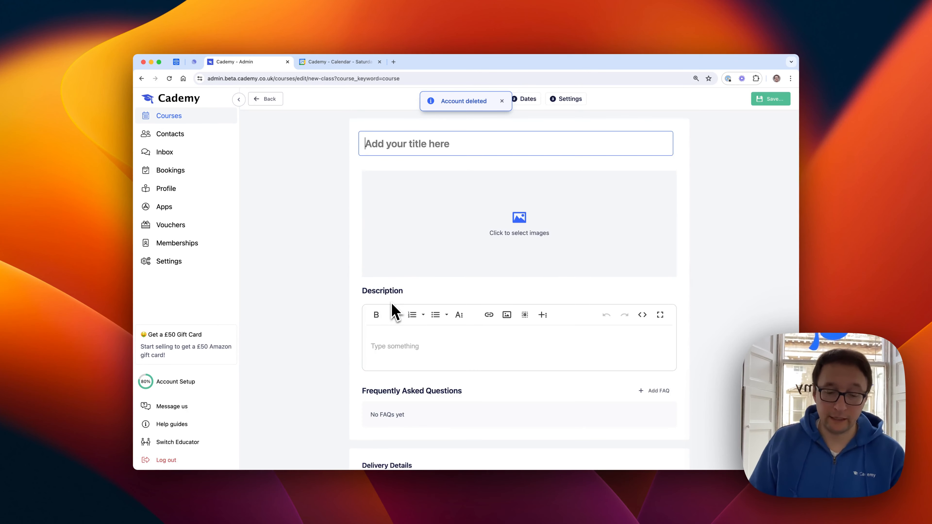
{"action": "type", "text": "Example Google Calned"}
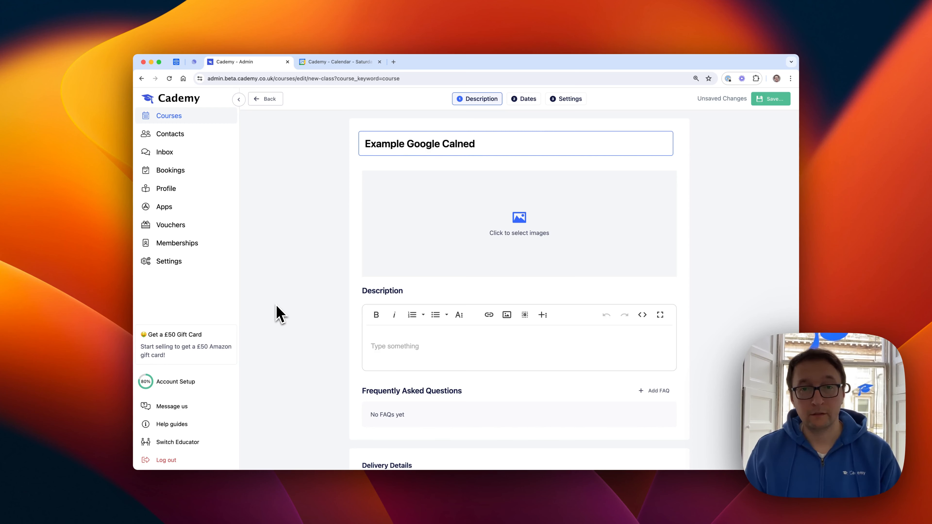
{"action": "type", "text": "r Te"}
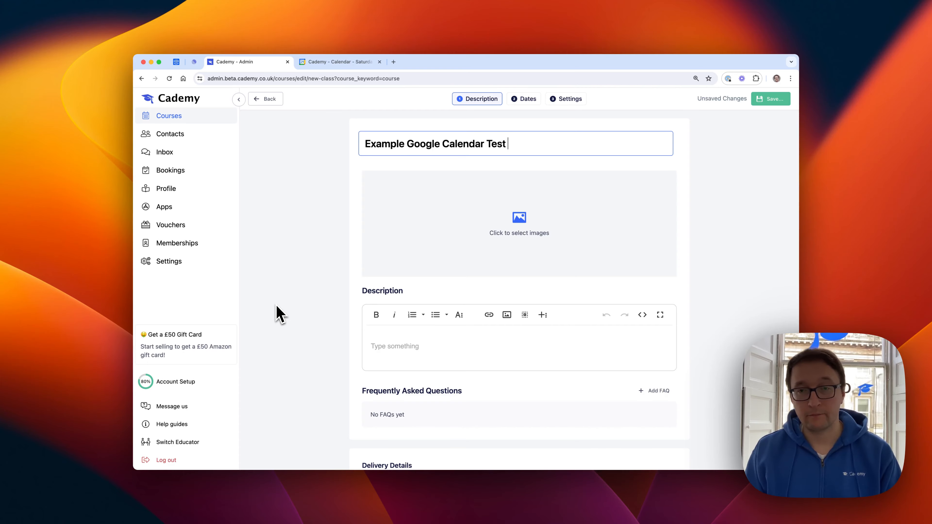
{"action": "type", "text": "st"}
Step: Set the course's delivery method to Online, hosted through the Zoom app with a Zoom account selected, and save the course
{"action": "scroll", "coordinate": [270, 389], "scroll_direction": "down", "scroll_amount": 8}
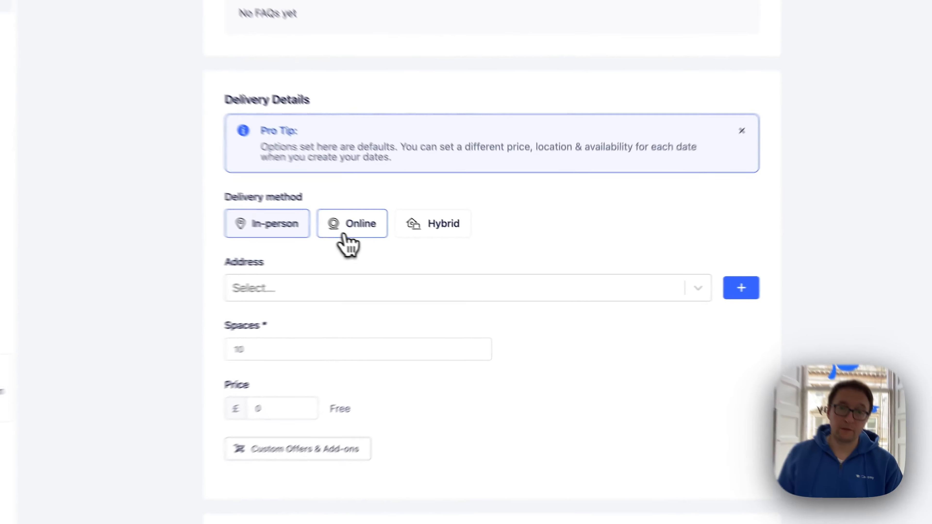
{"action": "left_click", "coordinate": [436, 250]}
{"action": "left_click", "coordinate": [497, 288]}
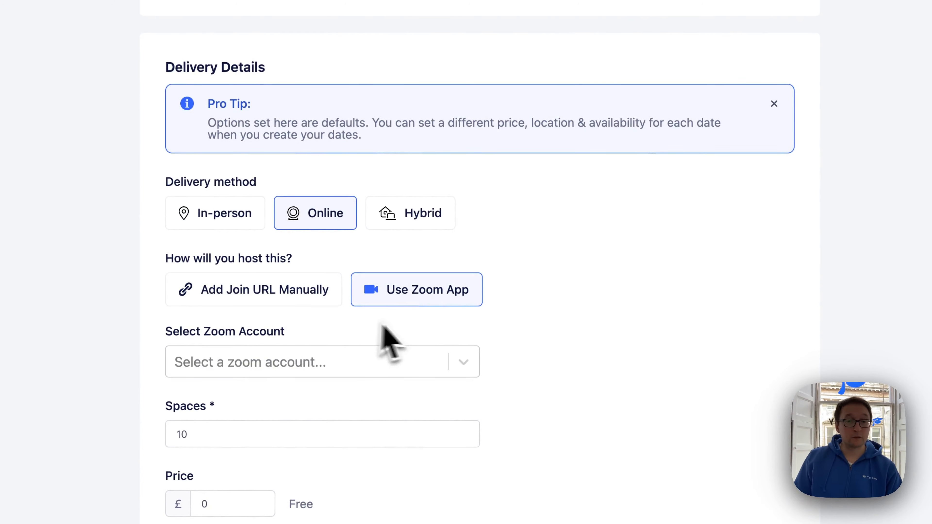
{"action": "left_click", "coordinate": [294, 364]}
{"action": "left_click", "coordinate": [257, 400]}
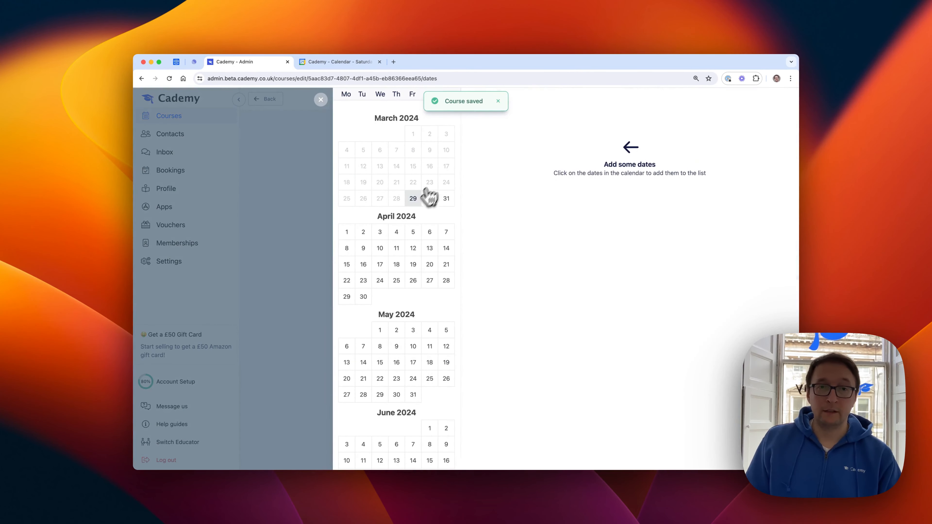
Step: Add 30/03/2024 from 9:00 to 15:00 as a course date, save it, and check that day in Google Calendar
{"action": "left_click", "coordinate": [430, 200]}
{"action": "left_click", "coordinate": [685, 153]}
{"action": "left_click", "coordinate": [683, 216]}
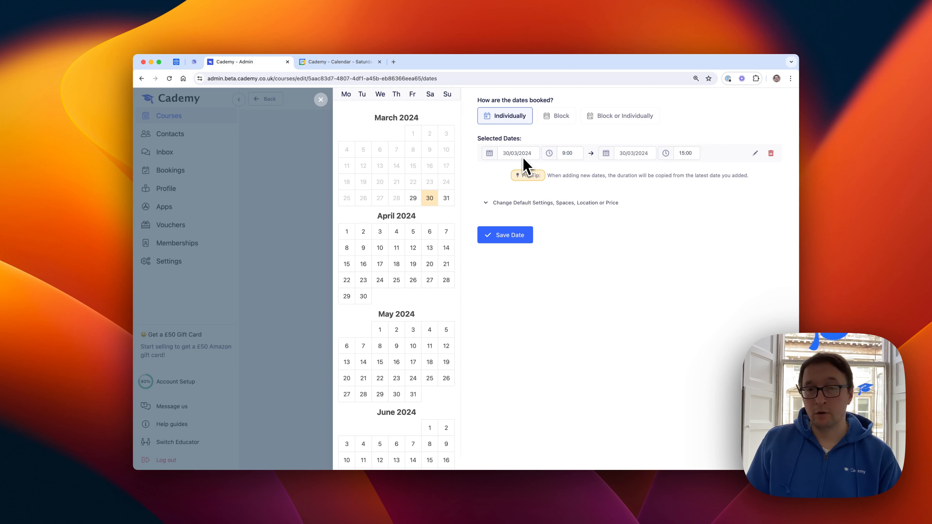
{"action": "left_click", "coordinate": [525, 234]}
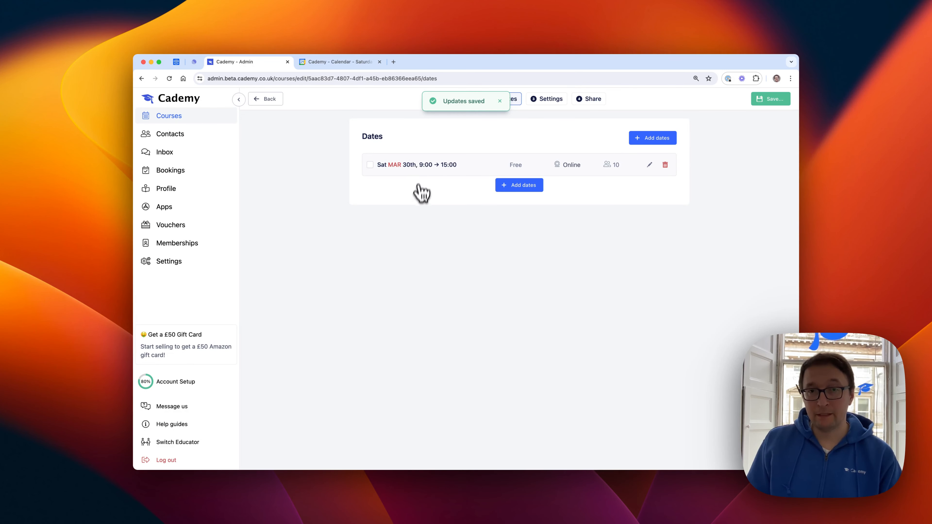
{"action": "left_click", "coordinate": [339, 63]}
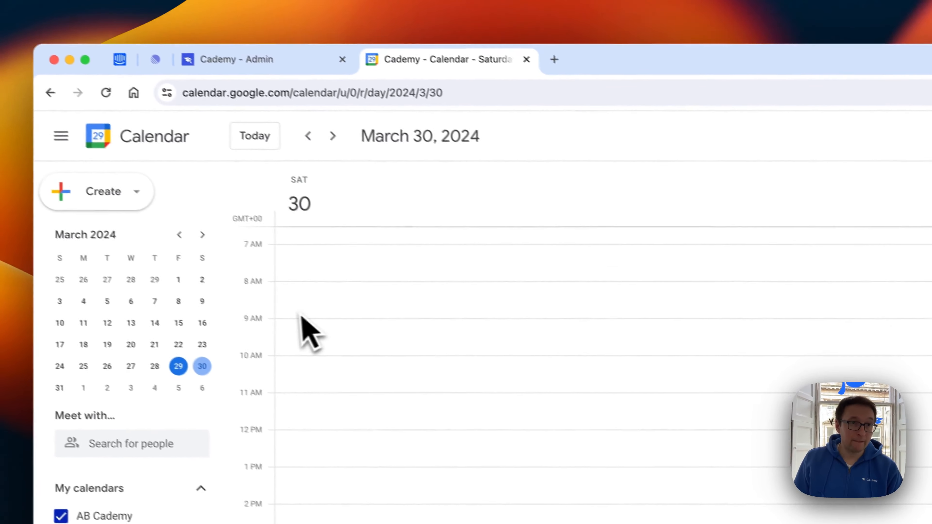
{"action": "left_click", "coordinate": [255, 68]}
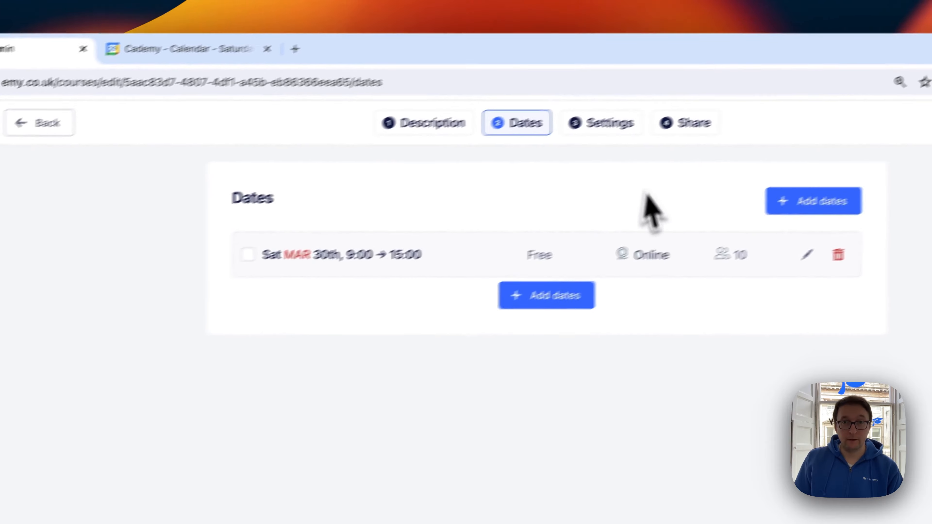
Step: In the course's Calendar Sync settings, create new booking events in the Google account's AB Cademy calendar and save the course
{"action": "left_click", "coordinate": [529, 146]}
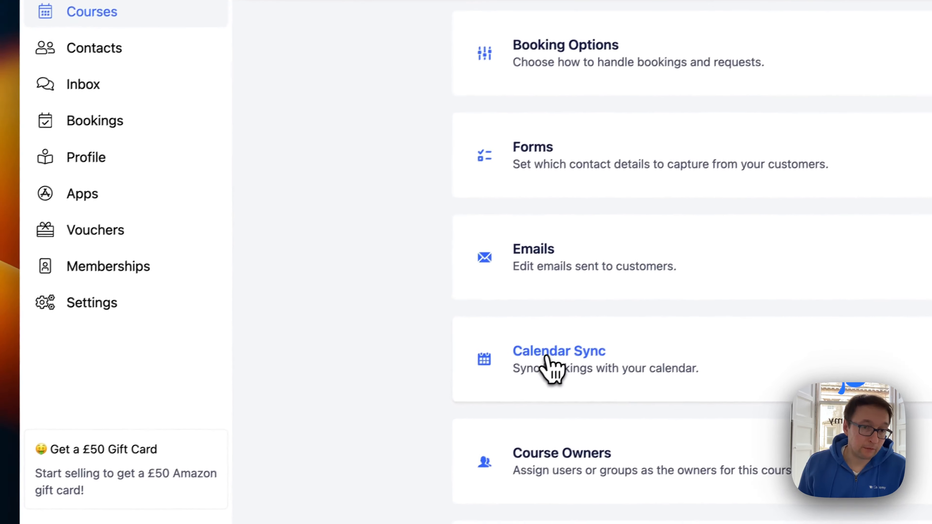
{"action": "left_click", "coordinate": [255, 517]}
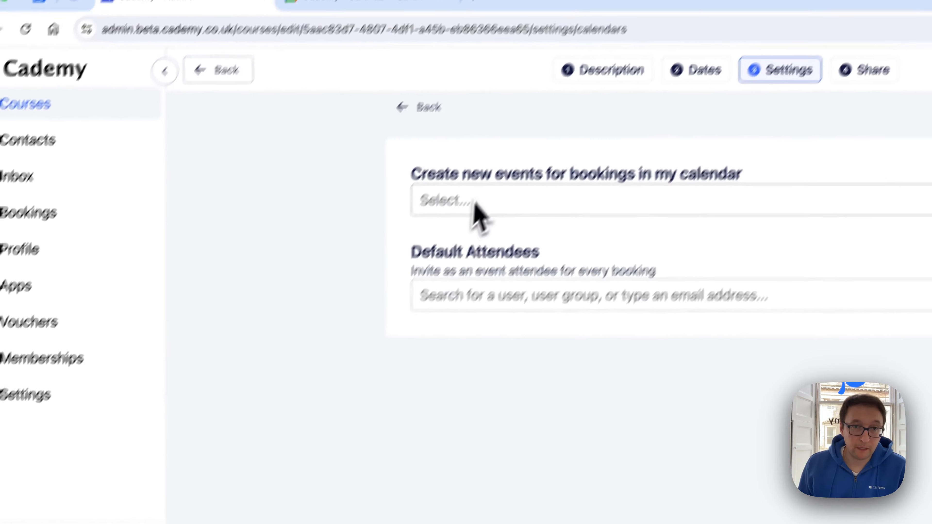
{"action": "left_click", "coordinate": [554, 102]}
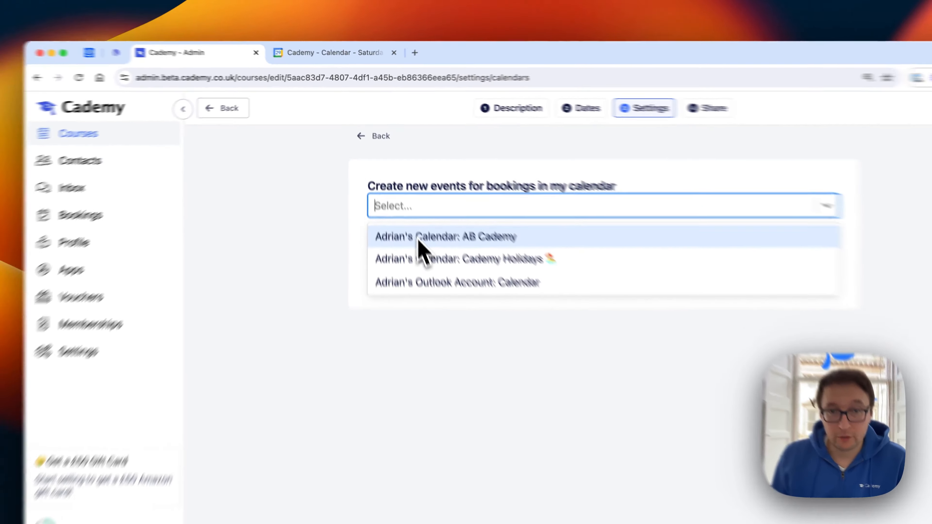
{"action": "left_click", "coordinate": [438, 294]}
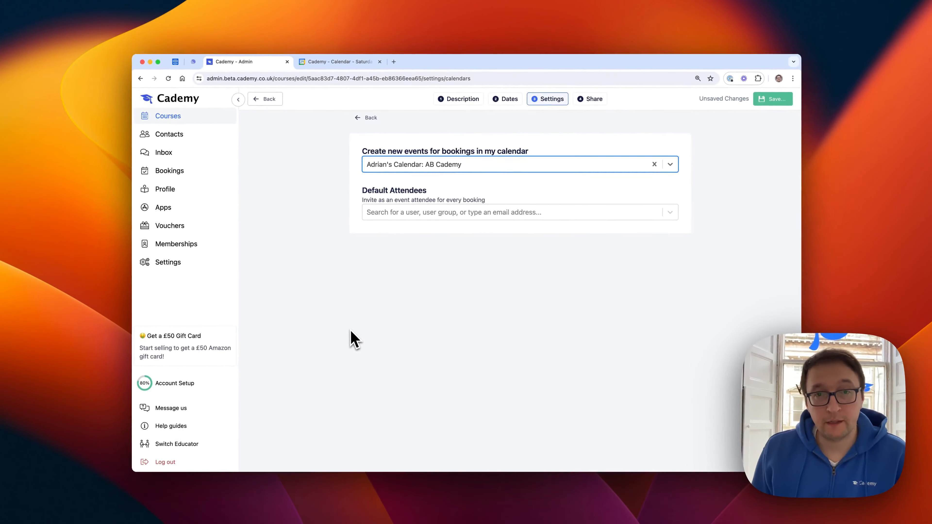
{"action": "left_click", "coordinate": [778, 99]}
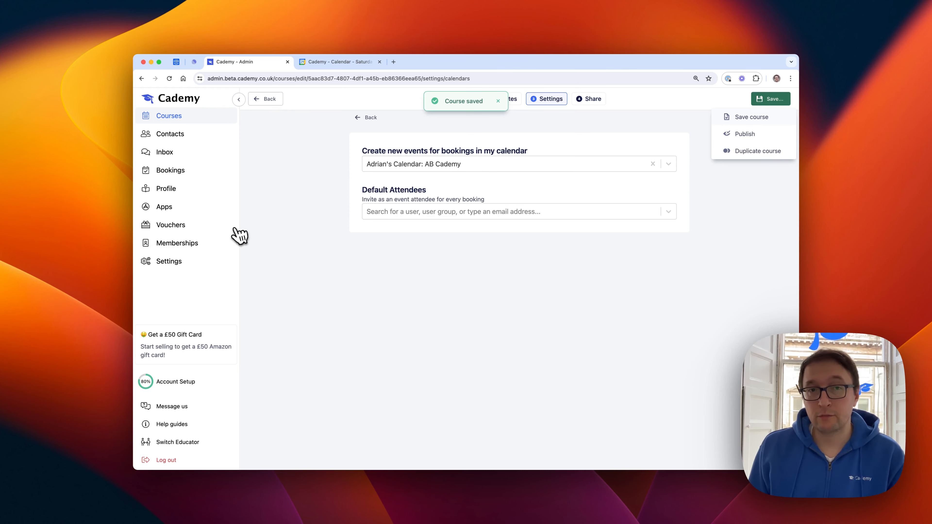
Step: Review the course dates, switch to Google Calendar and view the Example Google Calendar Test event's details on March 30, 2024
{"action": "left_click", "coordinate": [502, 103]}
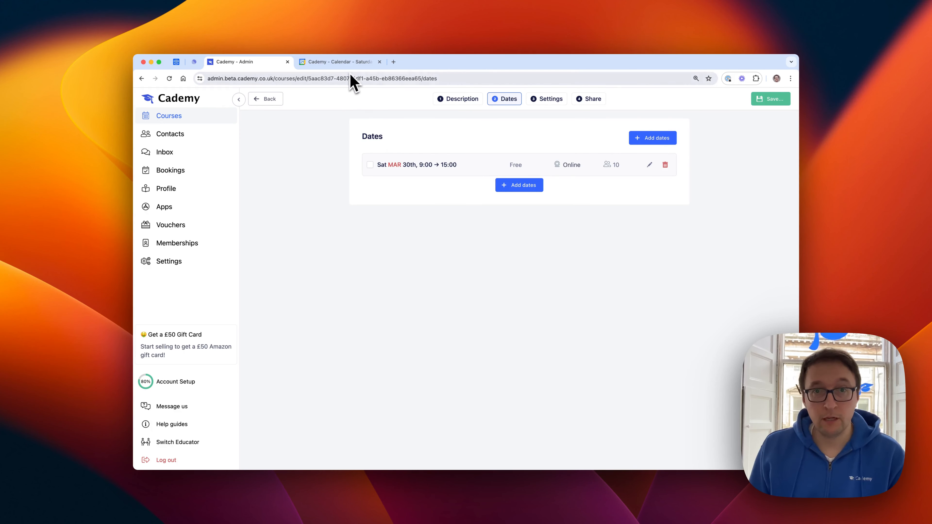
{"action": "left_click", "coordinate": [339, 62]}
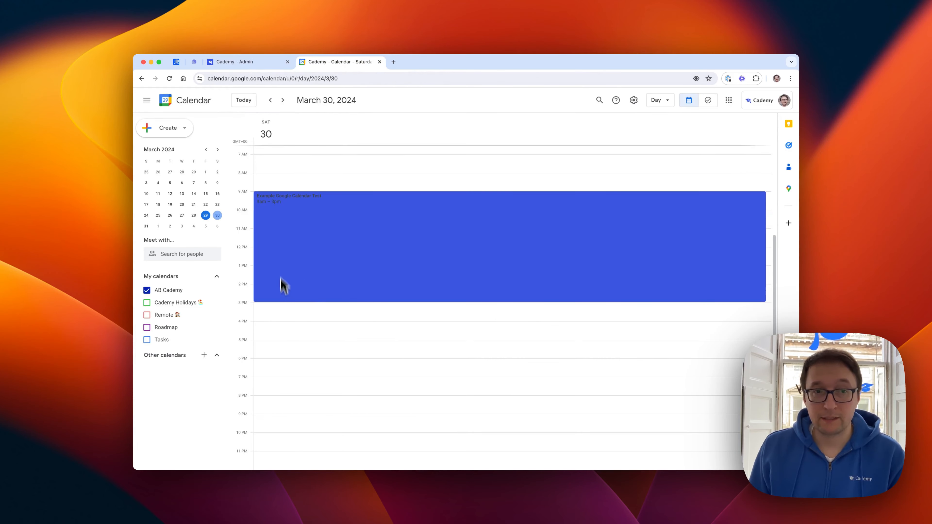
{"action": "left_click", "coordinate": [293, 311]}
{"action": "left_click", "coordinate": [298, 214]}
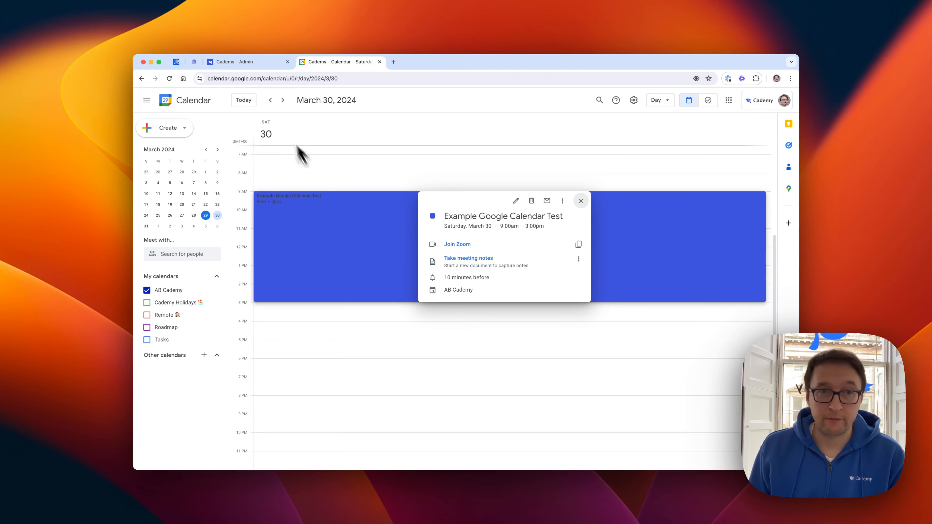
Step: Add a second course date on 30/03/2024 from 19:00 to 20:00, save it, and check that day in Google Calendar
{"action": "left_click", "coordinate": [242, 62]}
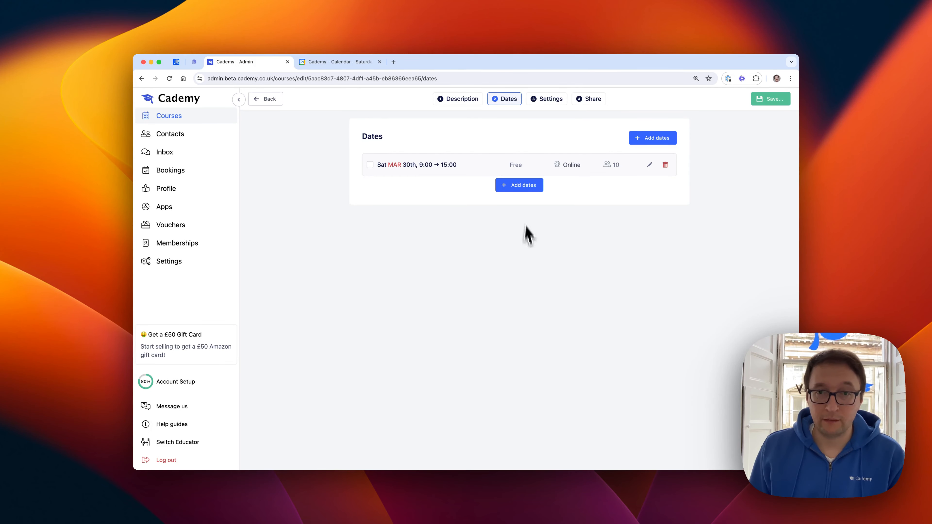
{"action": "left_click", "coordinate": [515, 188]}
{"action": "left_click", "coordinate": [430, 198]}
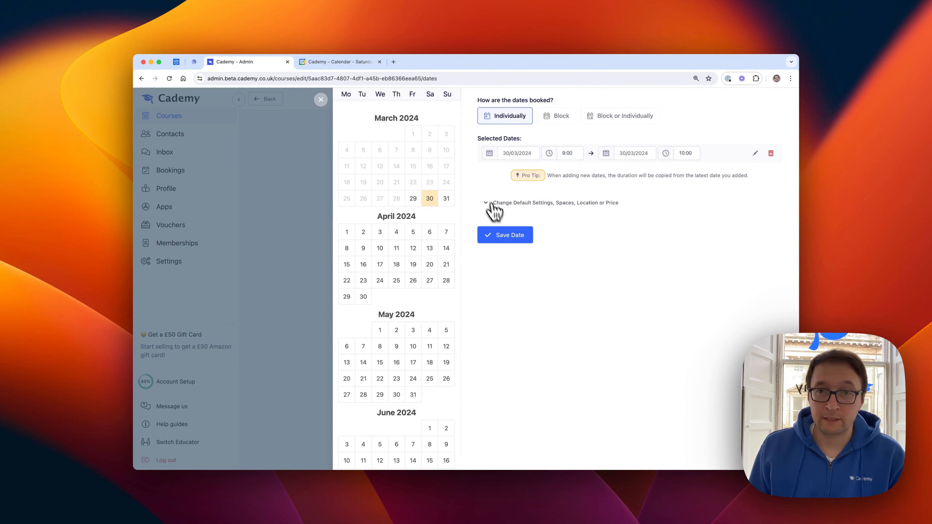
{"action": "left_click", "coordinate": [582, 154]}
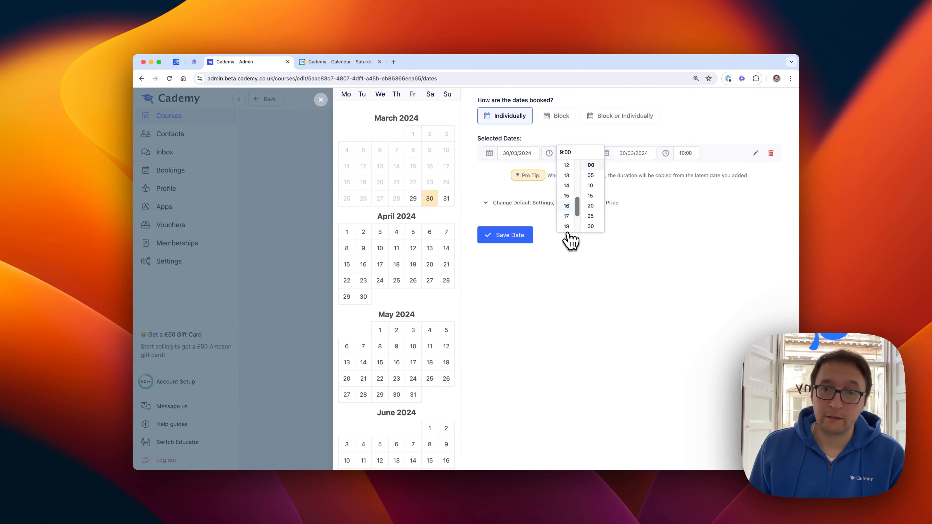
{"action": "left_click", "coordinate": [685, 153]}
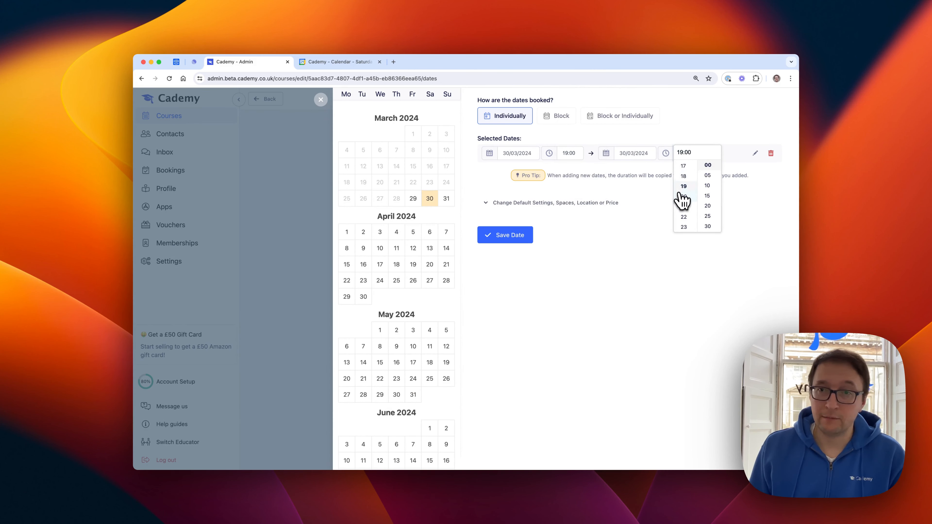
{"action": "left_click", "coordinate": [529, 239]}
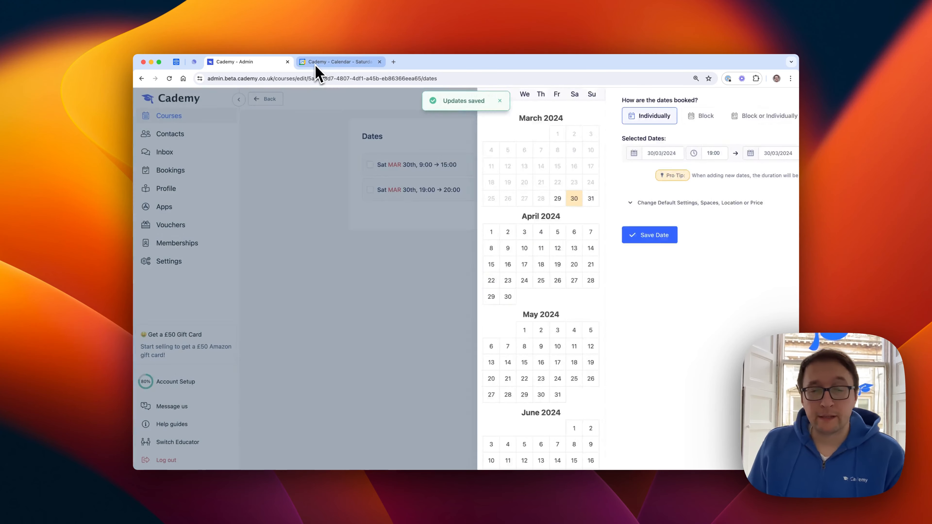
{"action": "left_click", "coordinate": [315, 66]}
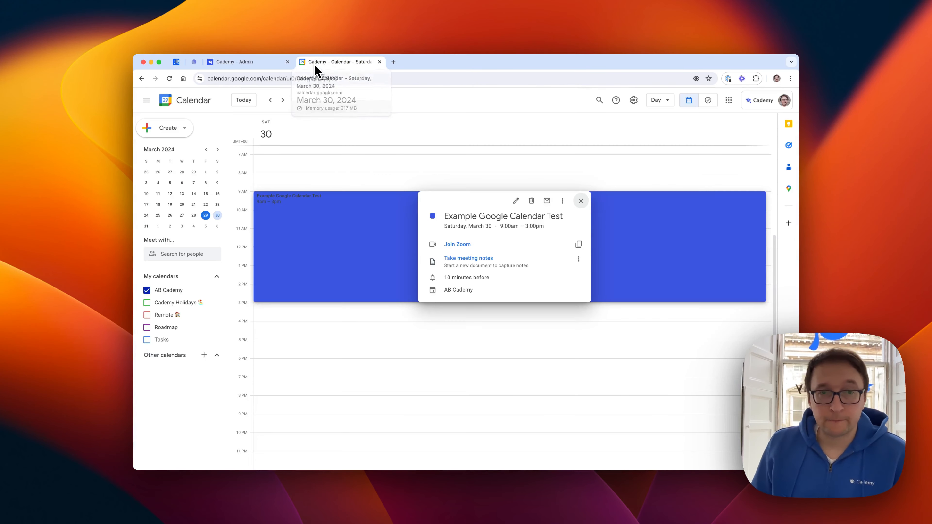
{"action": "left_click", "coordinate": [313, 135]}
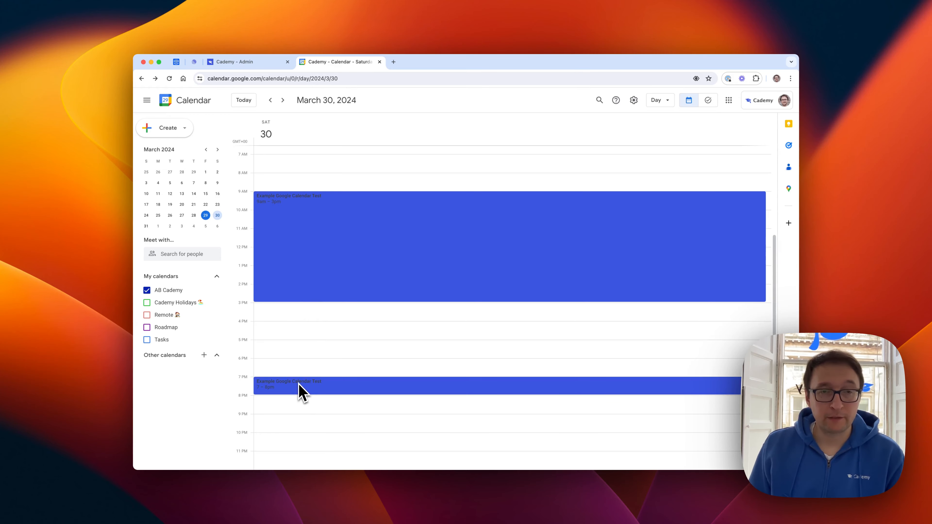
Step: Back in Cademy, rename the course to Example Google Calendar Test 123 and save the course
{"action": "left_click", "coordinate": [242, 61]}
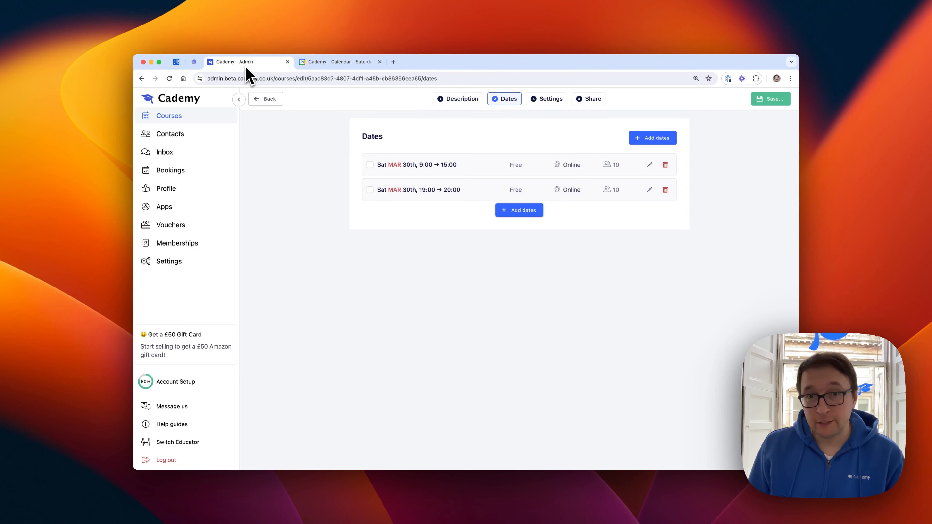
{"action": "left_click", "coordinate": [455, 104]}
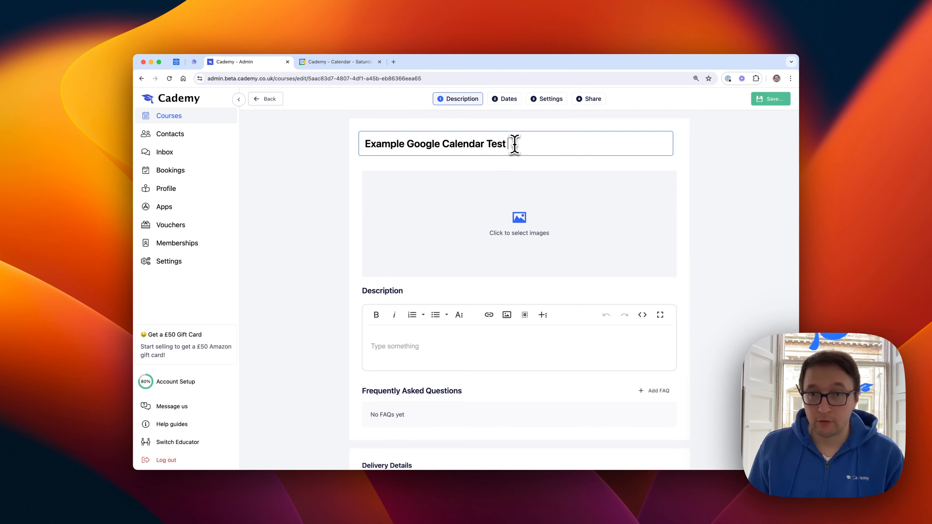
{"action": "left_click", "coordinate": [770, 98]}
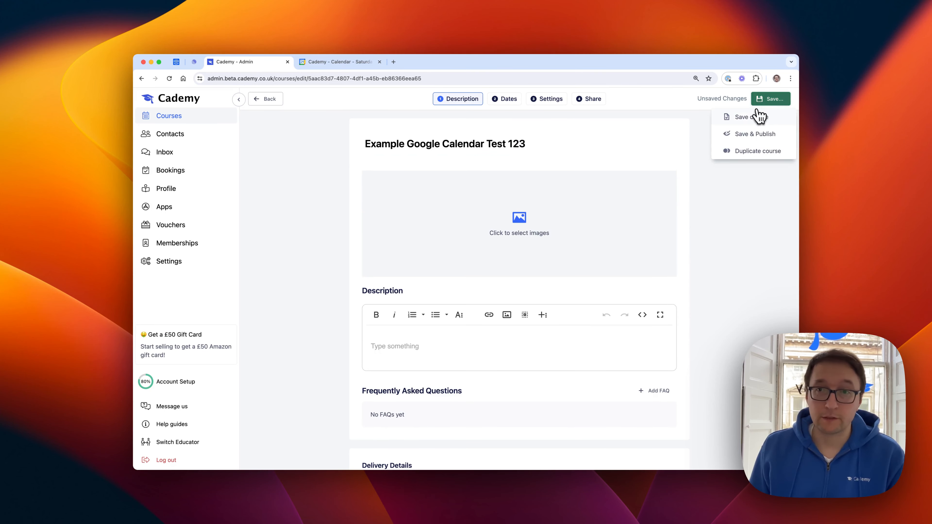
{"action": "left_click", "coordinate": [755, 117]}
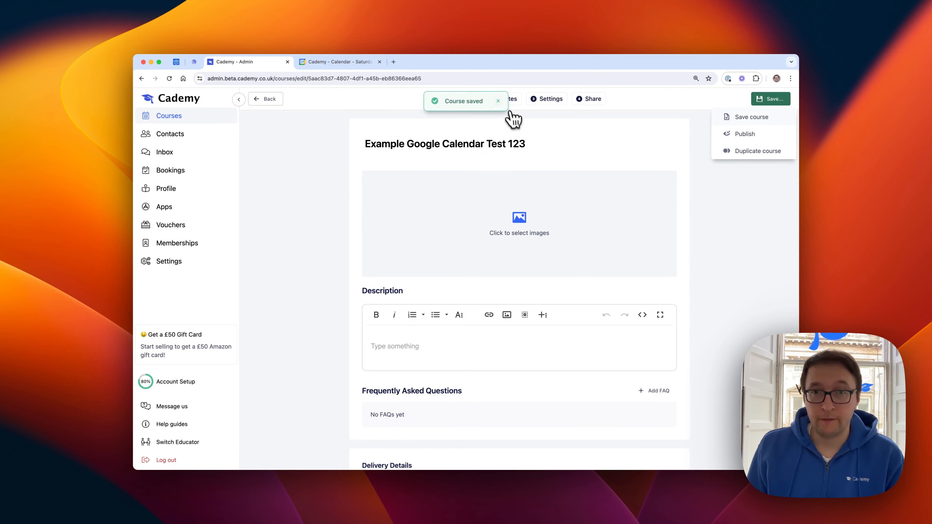
Step: Switch to Google Calendar, check the titles of both March 30, 2024 events and view the evening event's details
{"action": "left_click", "coordinate": [319, 62]}
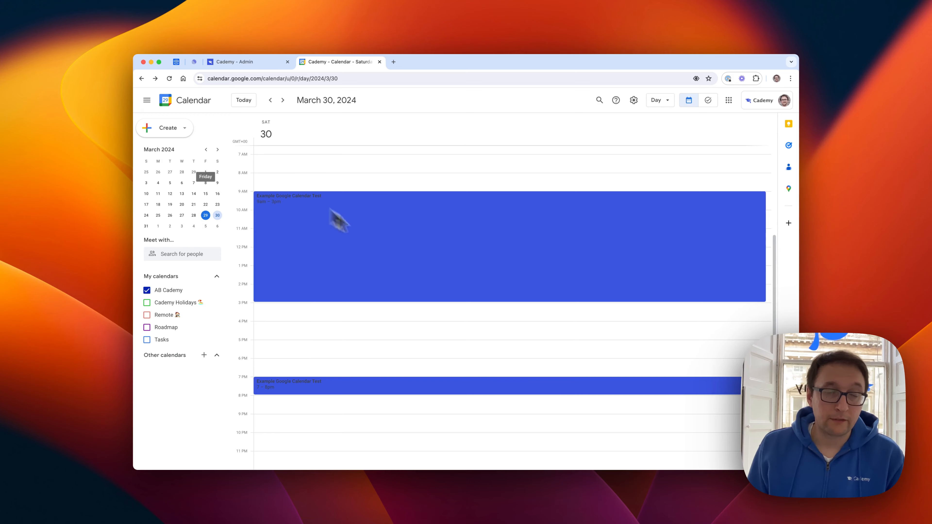
{"action": "left_click", "coordinate": [318, 190]}
{"action": "left_click", "coordinate": [340, 240]}
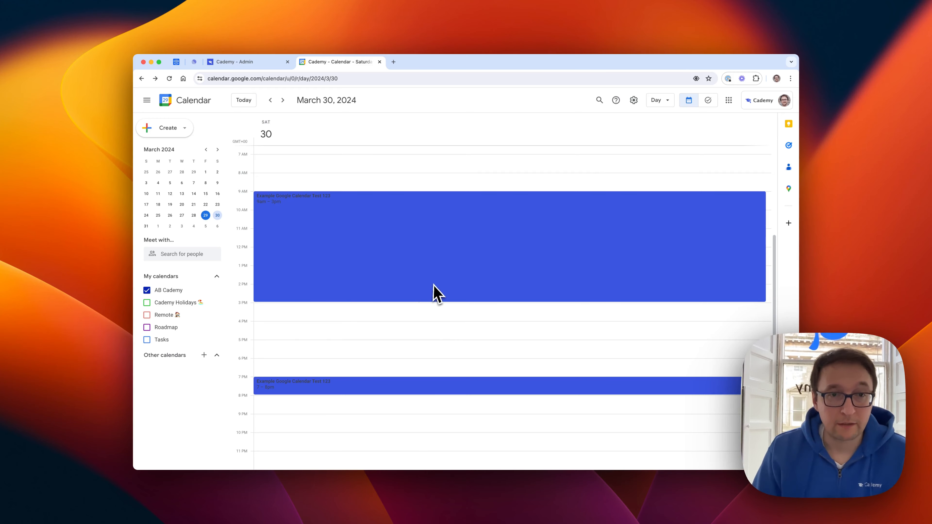
{"action": "left_click", "coordinate": [330, 391]}
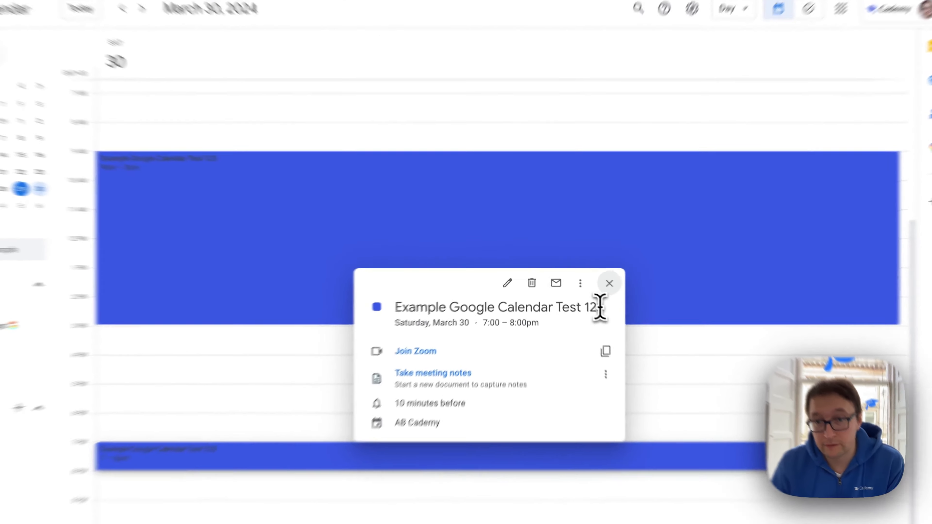
{"action": "left_click_drag", "start_coordinate": [576, 291], "coordinate": [583, 302]}
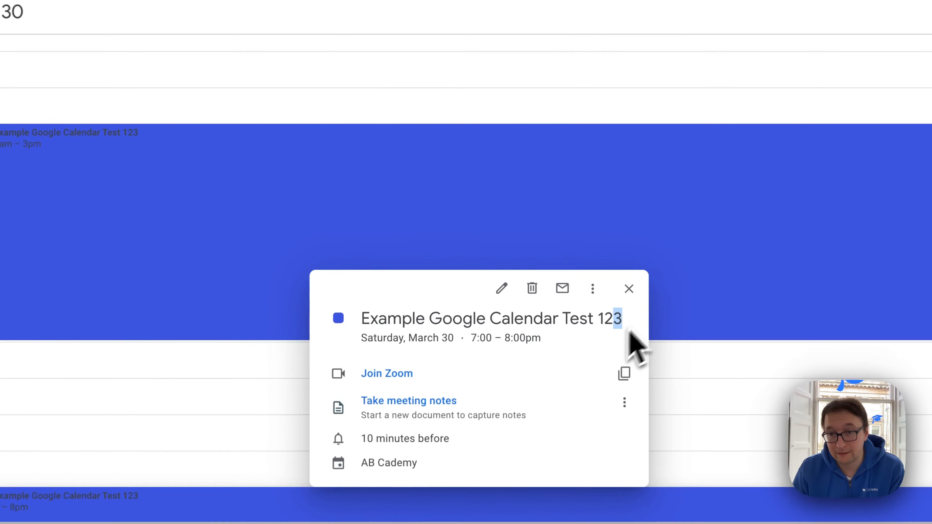
{"action": "left_click", "coordinate": [184, 65]}
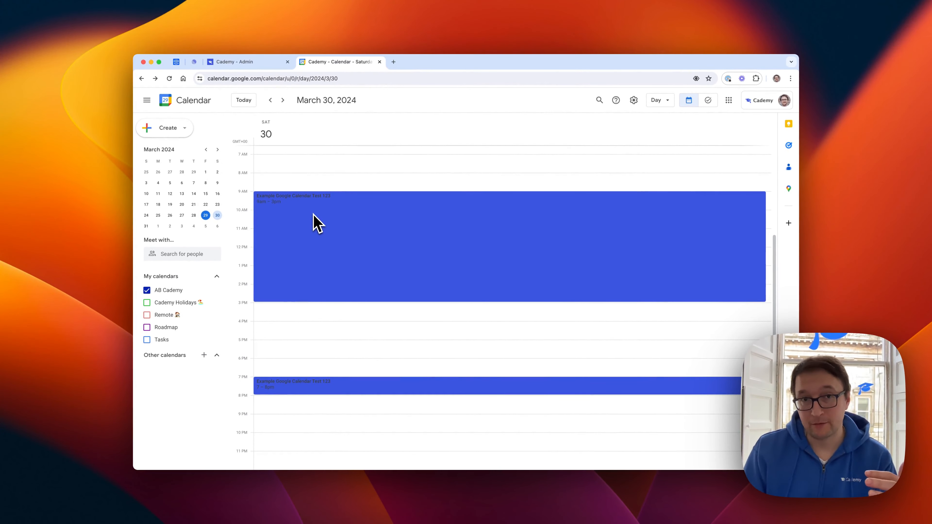
{"action": "left_click", "coordinate": [316, 199]}
Step: Return to Cademy, leave the course and create a new On-request course titled Example 1-2-1 meeting
{"action": "left_click", "coordinate": [244, 63]}
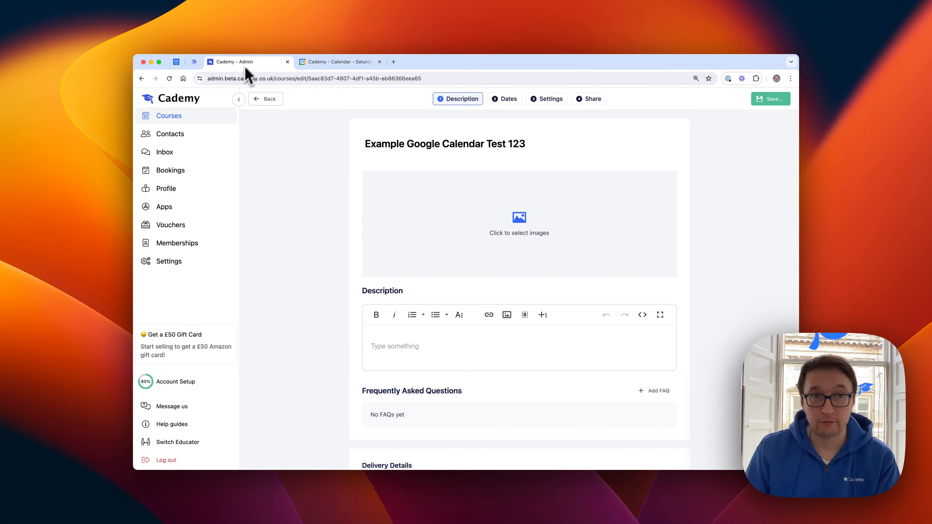
{"action": "left_click", "coordinate": [286, 104]}
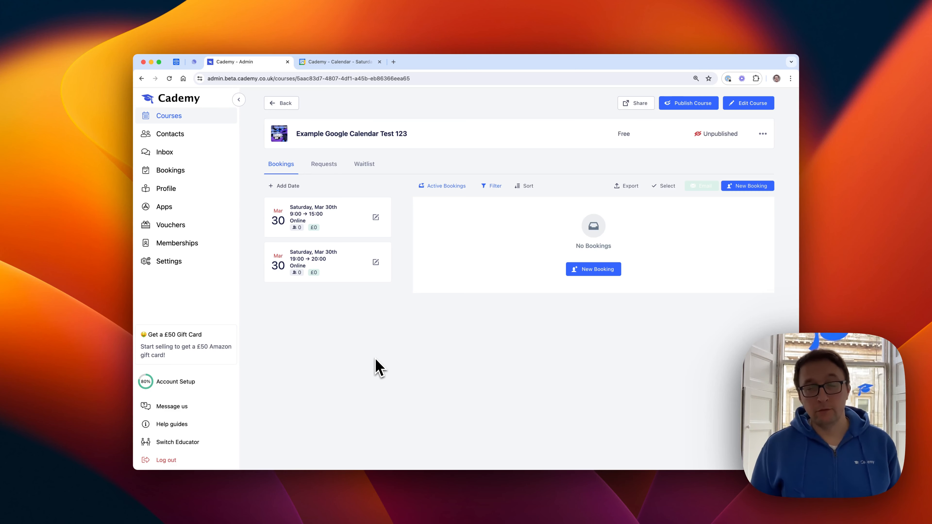
{"action": "left_click", "coordinate": [294, 106]}
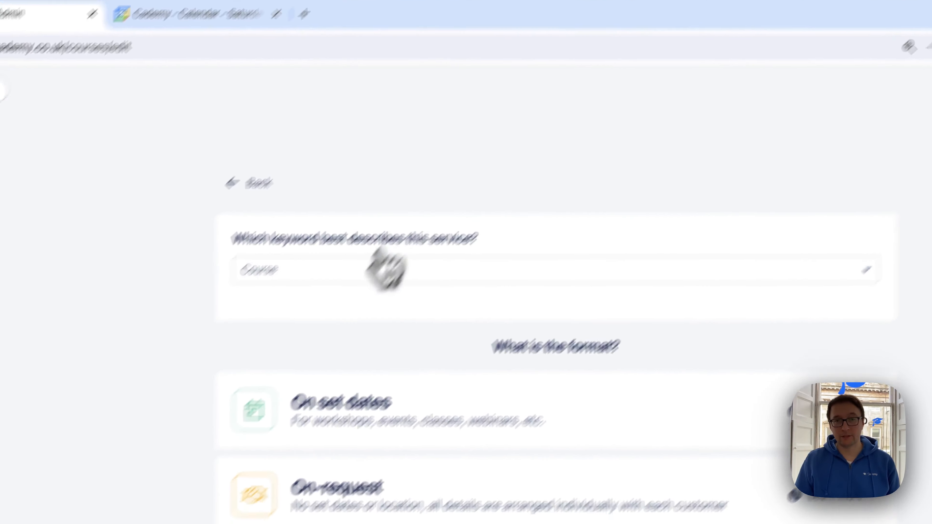
{"action": "left_click", "coordinate": [394, 520]}
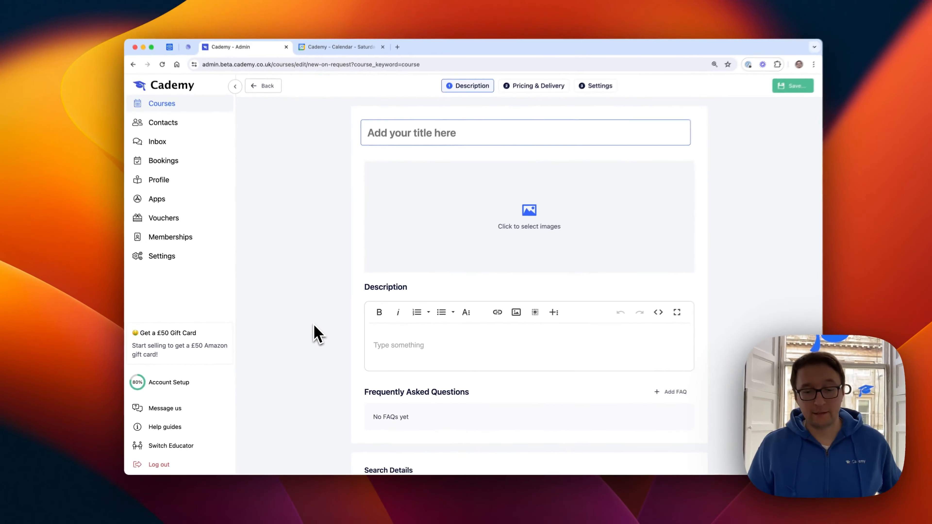
{"action": "type", "text": "Example 1-2-1 meeting"}
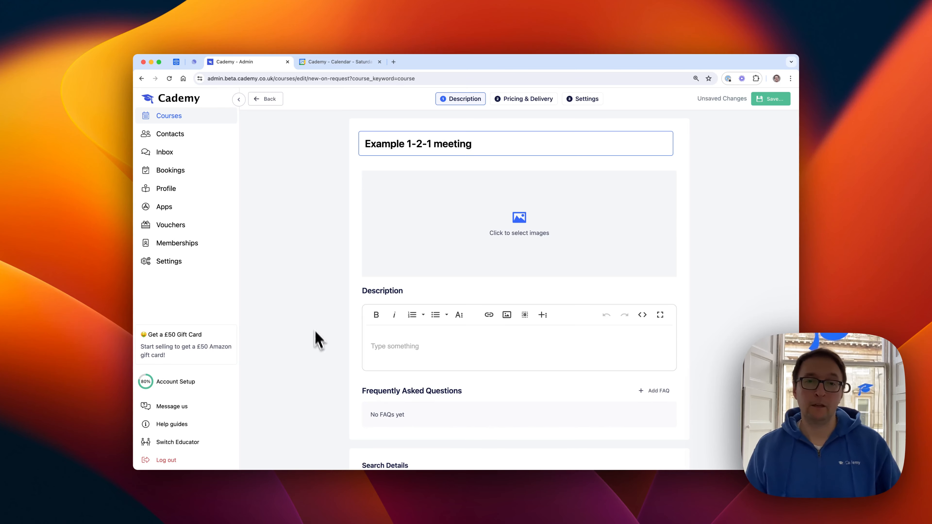
Step: Set the keyword that best describes the new service to Meeting
{"action": "scroll", "coordinate": [323, 367], "scroll_direction": "down", "scroll_amount": 8}
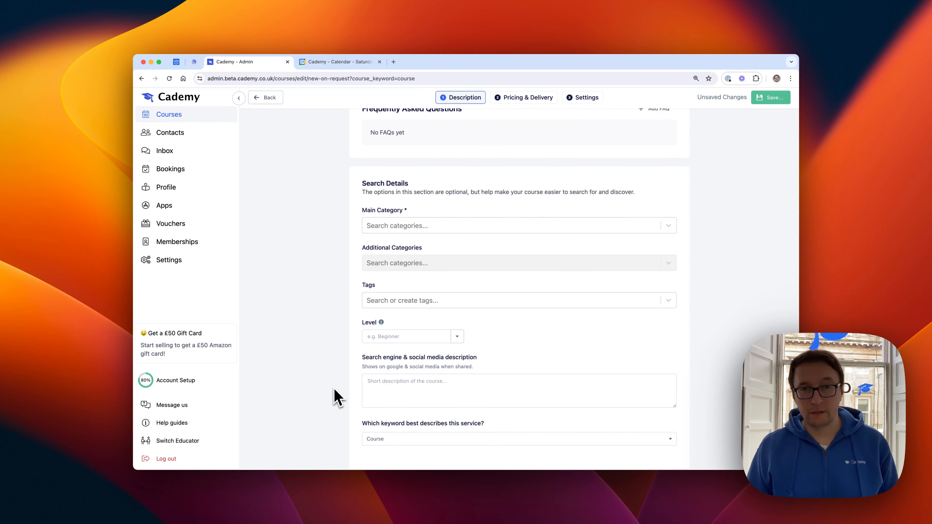
{"action": "left_click", "coordinate": [381, 442]}
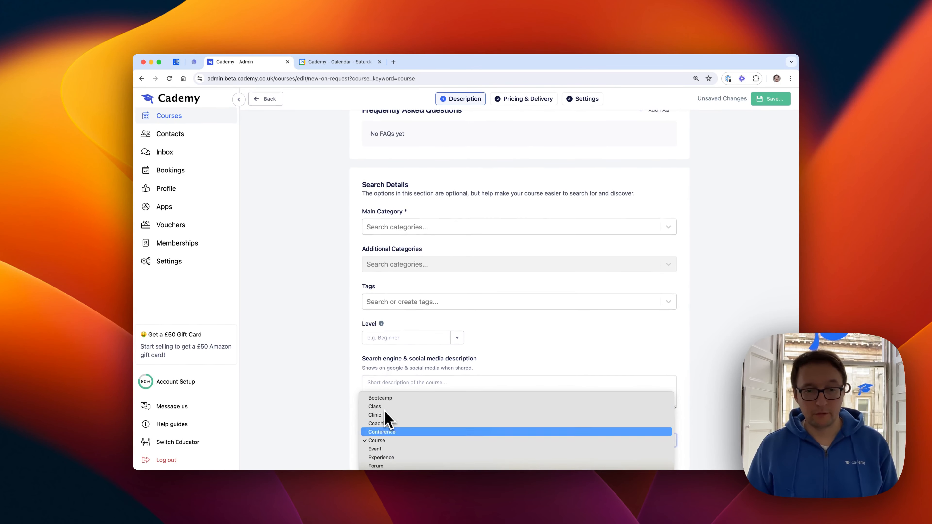
{"action": "key", "text": "Escape"}
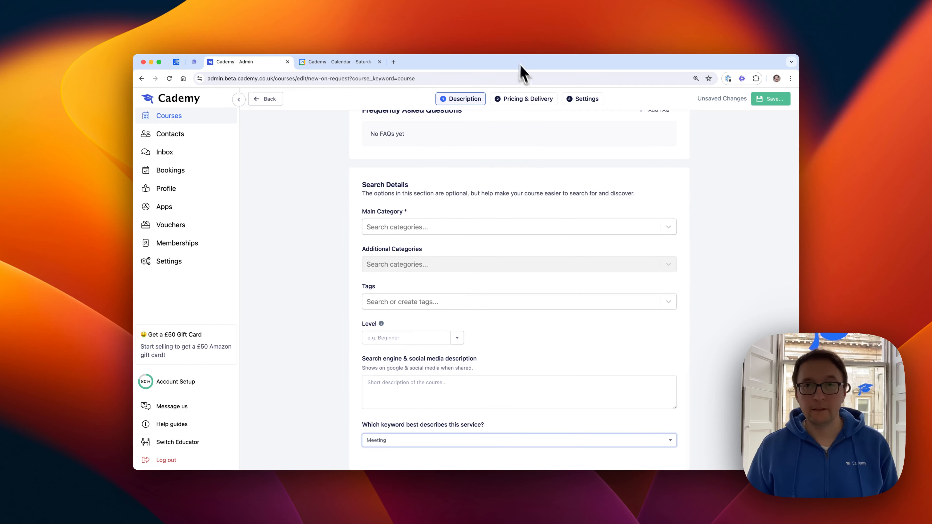
Step: In the new course's pricing and delivery settings, set the duration to 30 minutes
{"action": "left_click", "coordinate": [523, 99]}
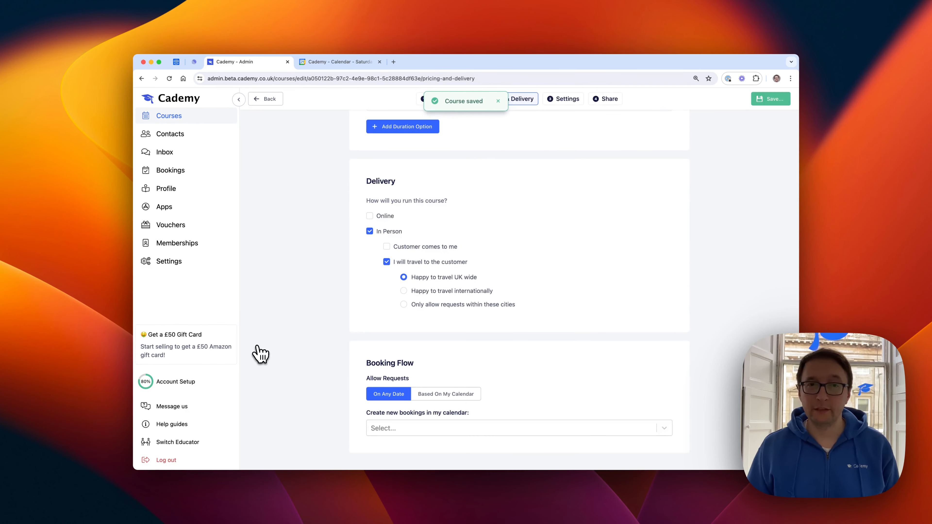
{"action": "scroll", "coordinate": [261, 352], "scroll_direction": "up", "scroll_amount": 6}
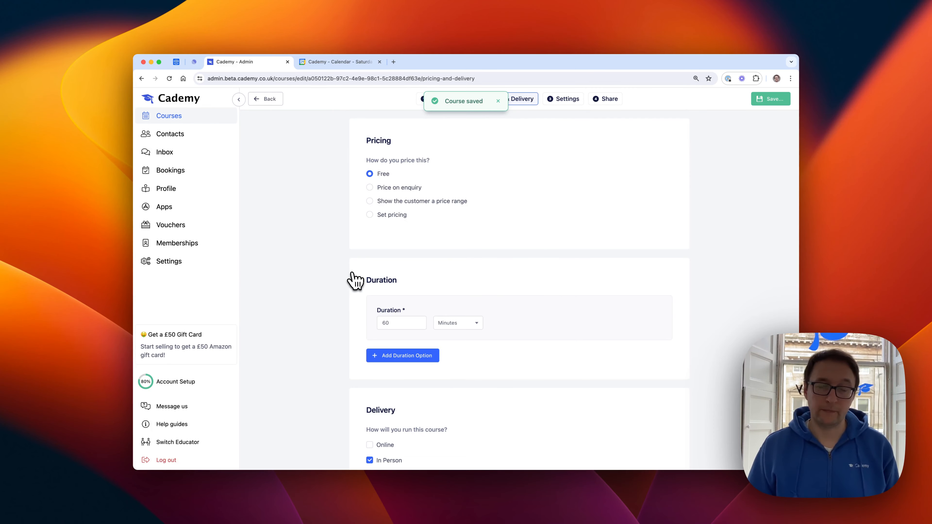
{"action": "scroll", "coordinate": [355, 281], "scroll_direction": "down", "scroll_amount": 3}
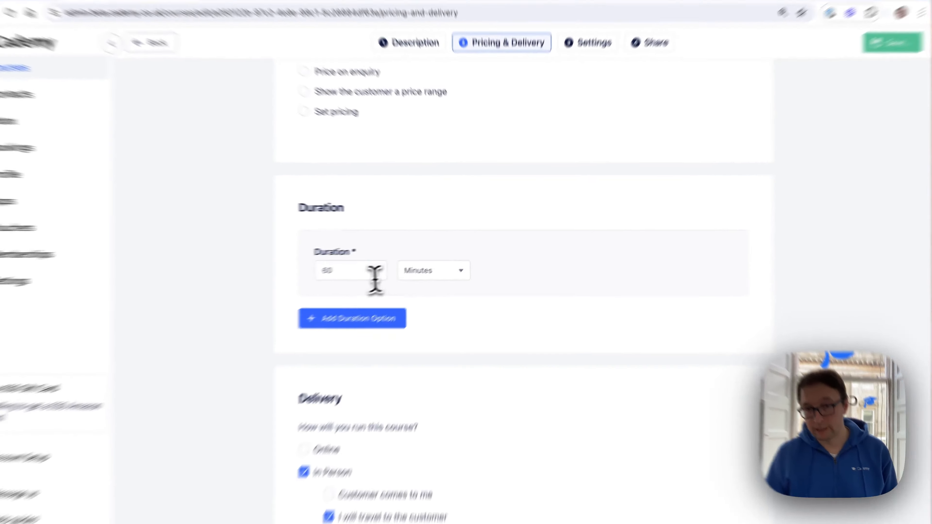
{"action": "left_click_drag", "start_coordinate": [411, 256], "coordinate": [389, 233]}
{"action": "type", "text": "30"}
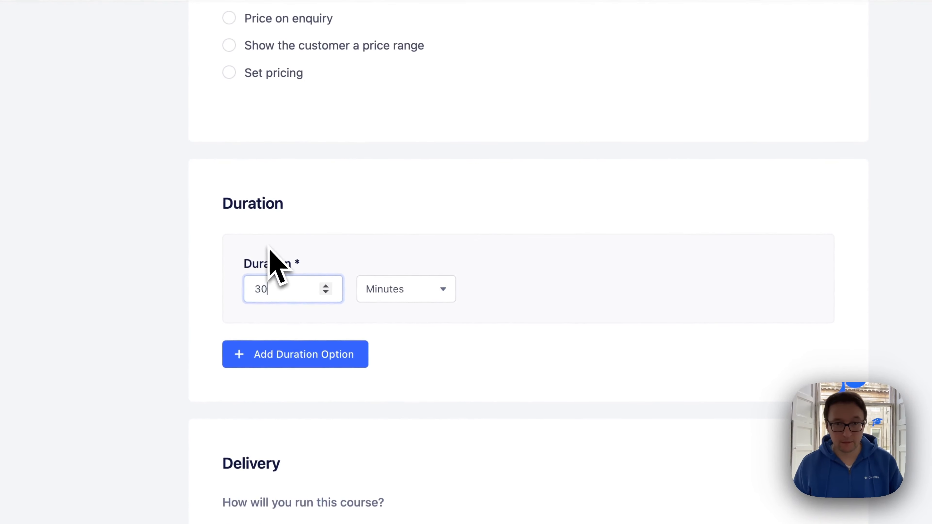
{"action": "left_click", "coordinate": [283, 312]}
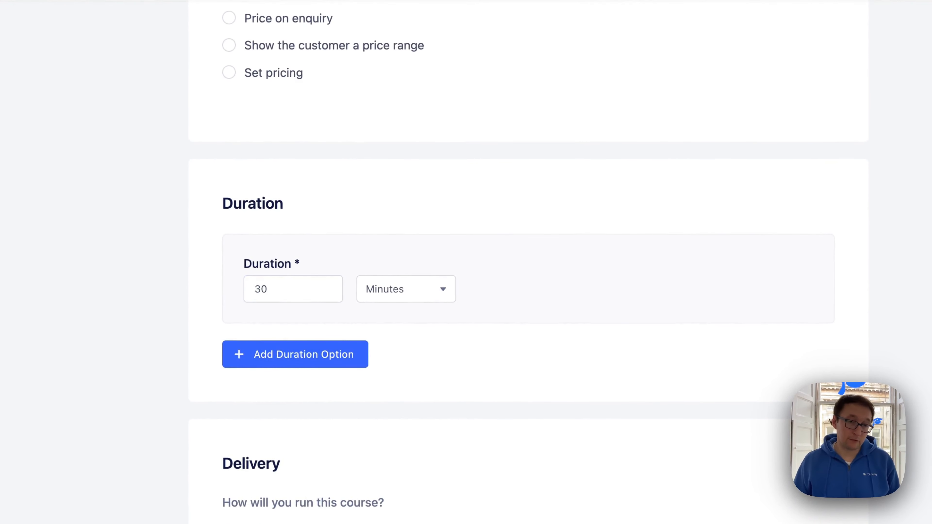
Step: Enable Online delivery for the meeting and select the listed Zoom account for its meeting links
{"action": "scroll", "coordinate": [407, 497], "scroll_direction": "down", "scroll_amount": 5}
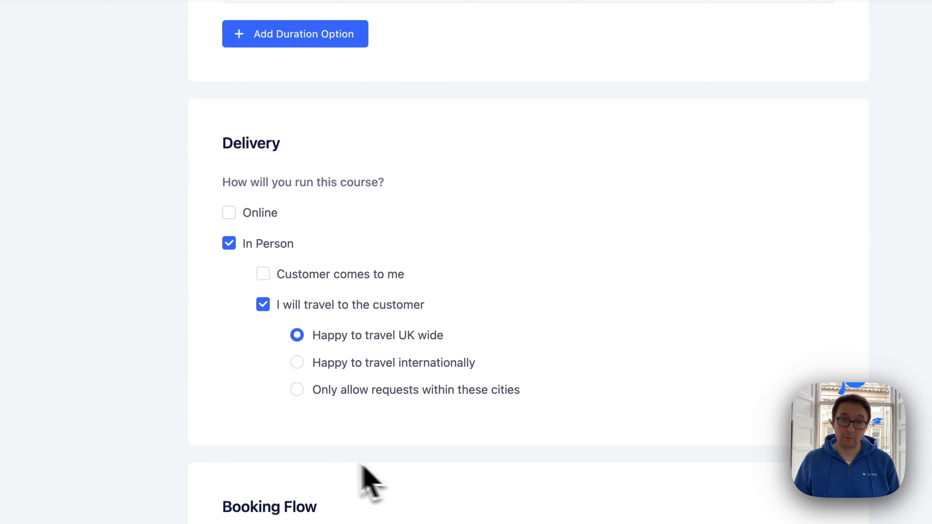
{"action": "left_click", "coordinate": [229, 212]}
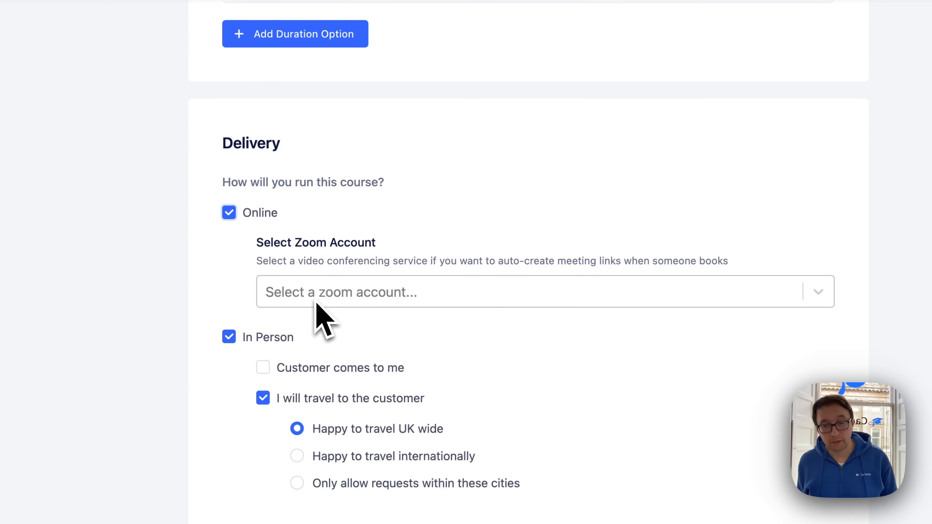
{"action": "left_click", "coordinate": [289, 298]}
{"action": "left_click", "coordinate": [287, 325]}
{"action": "left_click_drag", "start_coordinate": [206, 178], "coordinate": [124, 308]}
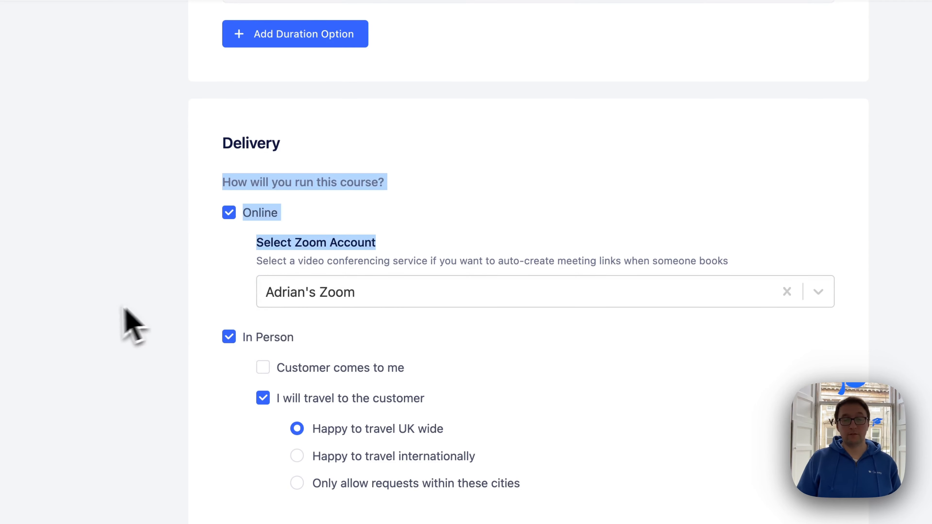
{"action": "left_click", "coordinate": [87, 316]}
Step: For In Person delivery, enable Customer comes to me, disable I will travel to the customer, and select the first saved address
{"action": "left_click_drag", "start_coordinate": [160, 359], "coordinate": [70, 409]}
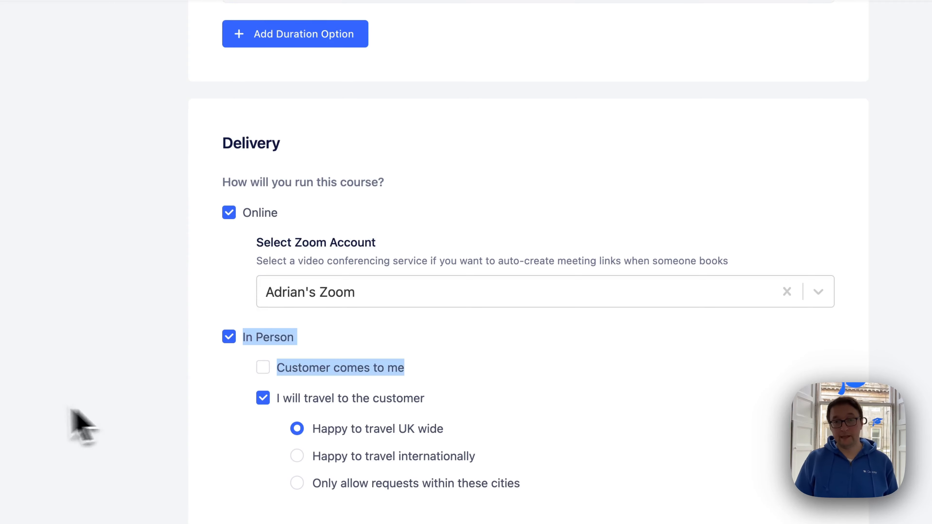
{"action": "left_click", "coordinate": [291, 370]}
{"action": "left_click", "coordinate": [264, 444]}
{"action": "left_click", "coordinate": [321, 417]}
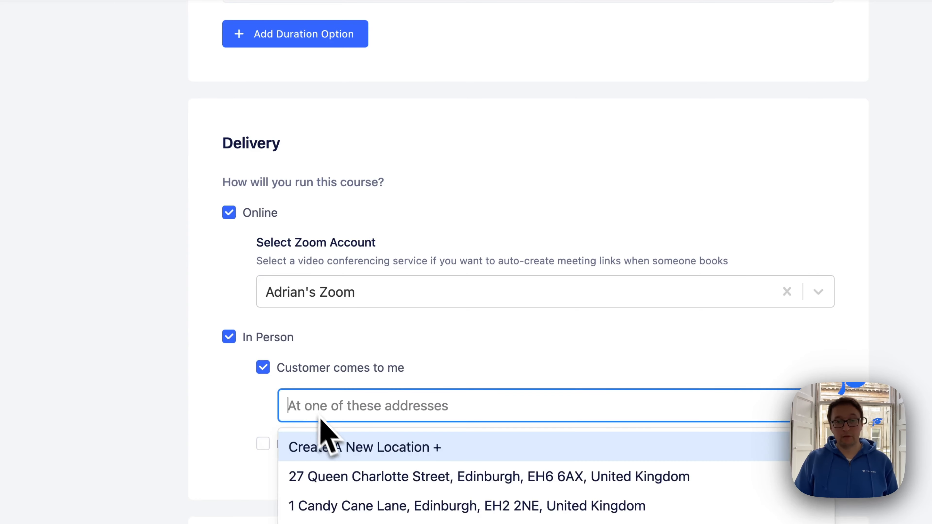
{"action": "left_click", "coordinate": [364, 477]}
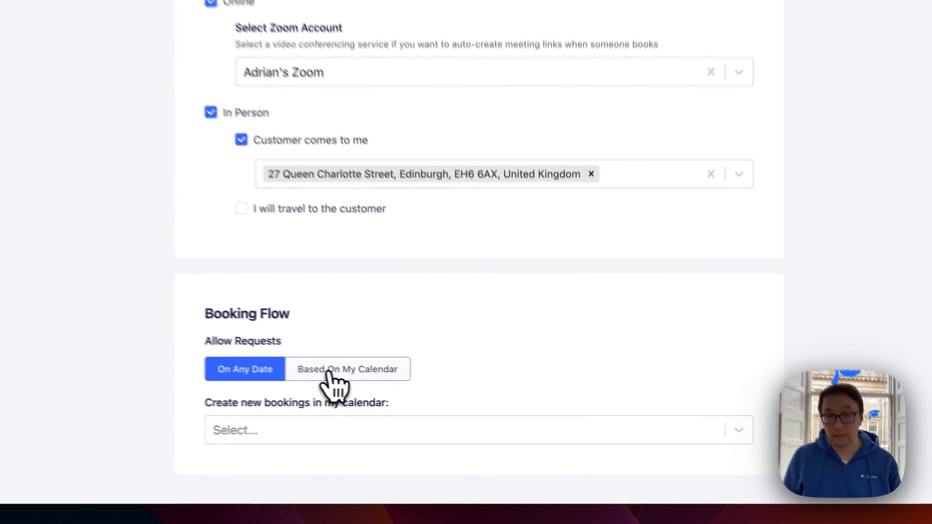
Step: Allow booking requests based on the calendar, limiting availability by the AB Cademy calendar
{"action": "left_click", "coordinate": [439, 396]}
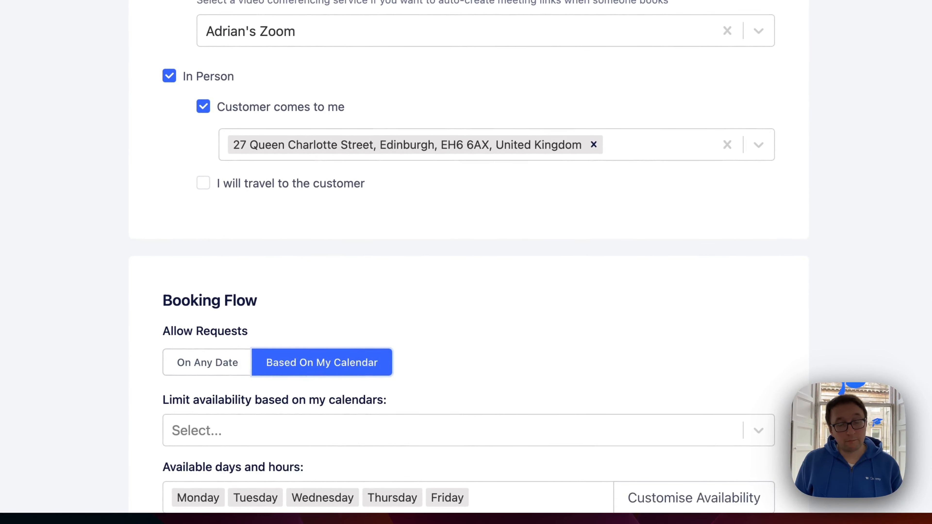
{"action": "scroll", "coordinate": [466, 257], "scroll_direction": "down", "scroll_amount": 4}
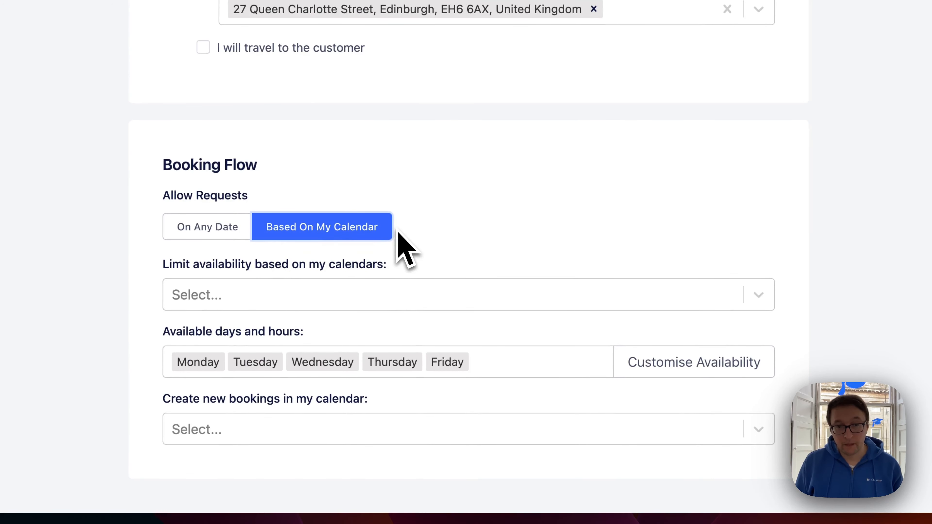
{"action": "left_click", "coordinate": [317, 296]}
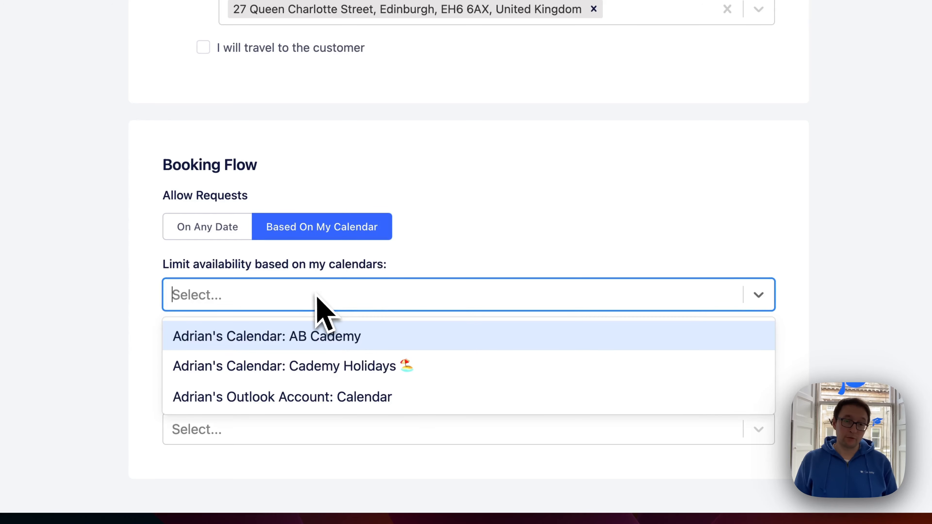
{"action": "left_click", "coordinate": [304, 330]}
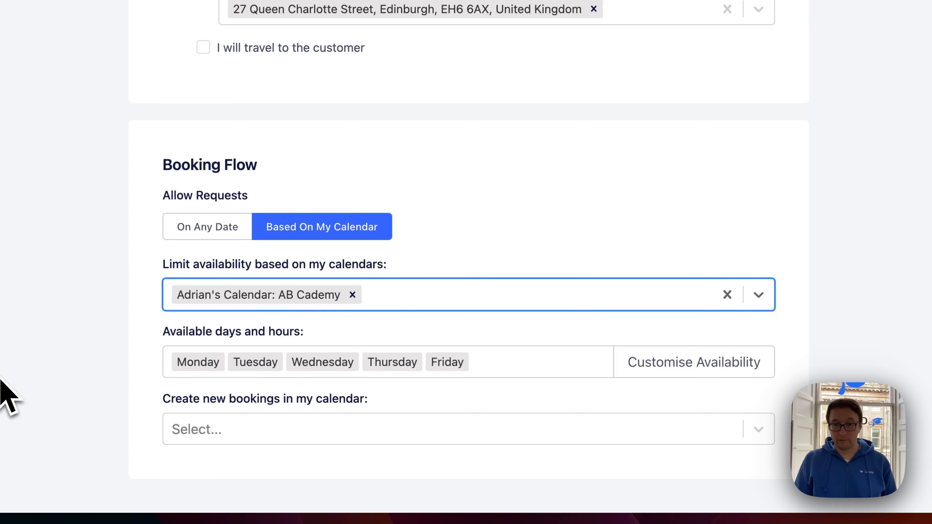
Step: Customise the weekly hours to make Saturday available from 9:00 until 22:00
{"action": "left_click", "coordinate": [670, 371]}
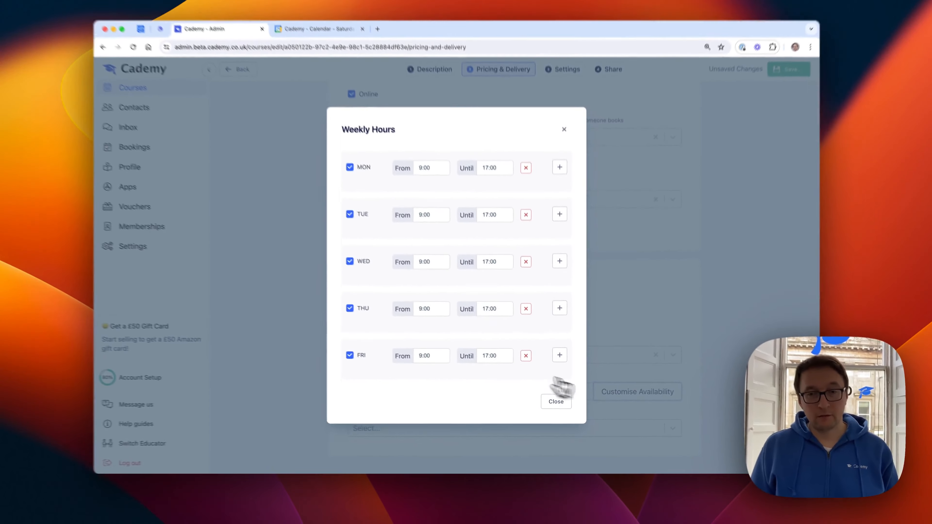
{"action": "scroll", "coordinate": [491, 360], "scroll_direction": "down", "scroll_amount": 3}
{"action": "left_click", "coordinate": [368, 334]}
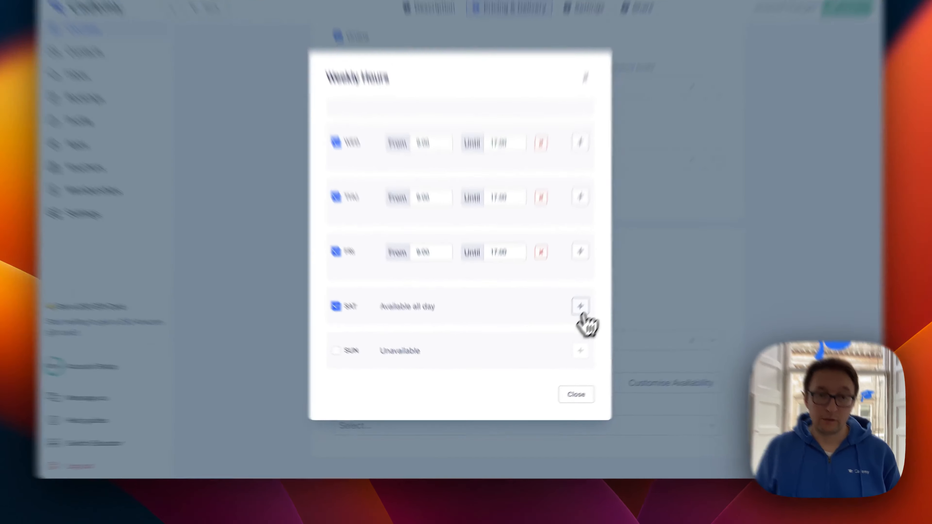
{"action": "left_click", "coordinate": [560, 334]}
{"action": "left_click", "coordinate": [512, 232]}
{"action": "scroll", "coordinate": [533, 345], "scroll_direction": "down", "scroll_amount": 3}
{"action": "left_click", "coordinate": [504, 360]}
{"action": "left_click", "coordinate": [522, 328]}
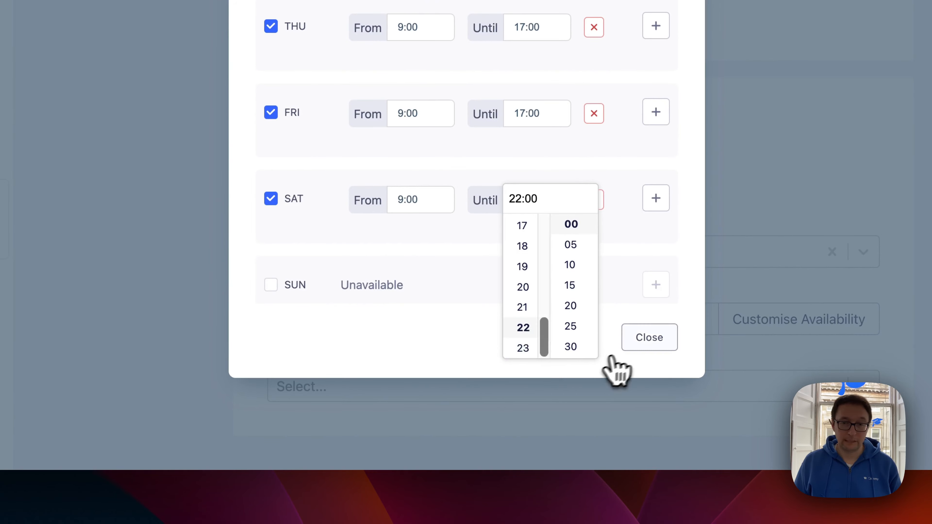
{"action": "left_click", "coordinate": [650, 337]}
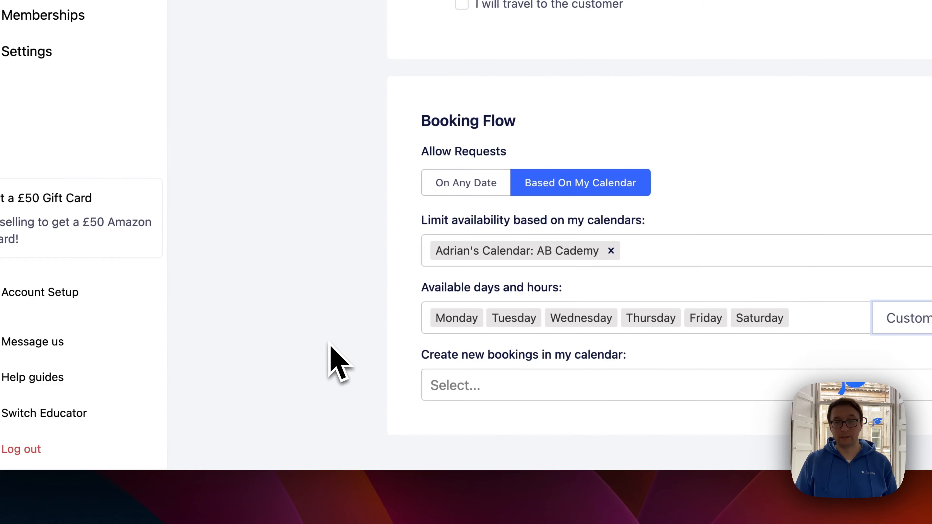
Step: Set new bookings for the meeting to be created in the AB Cademy calendar
{"action": "left_click", "coordinate": [432, 388]}
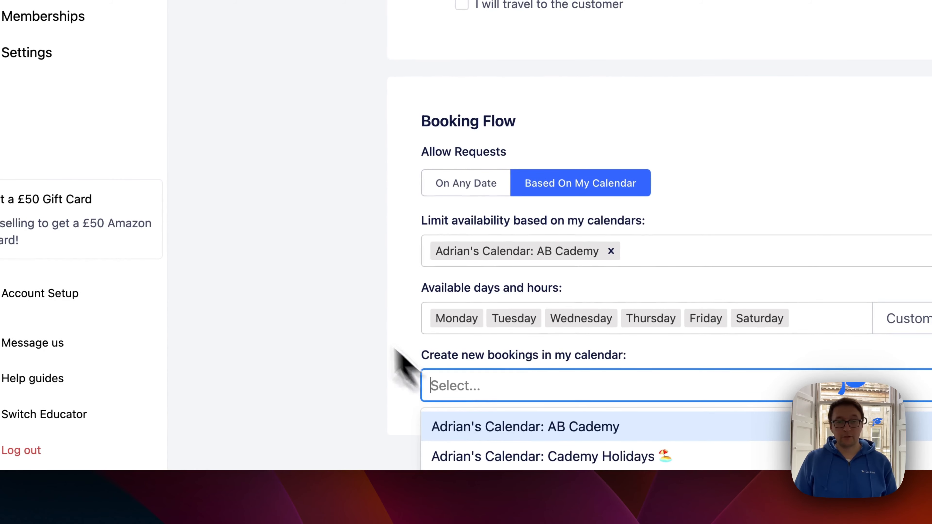
{"action": "scroll", "coordinate": [520, 382], "scroll_direction": "down", "scroll_amount": 1}
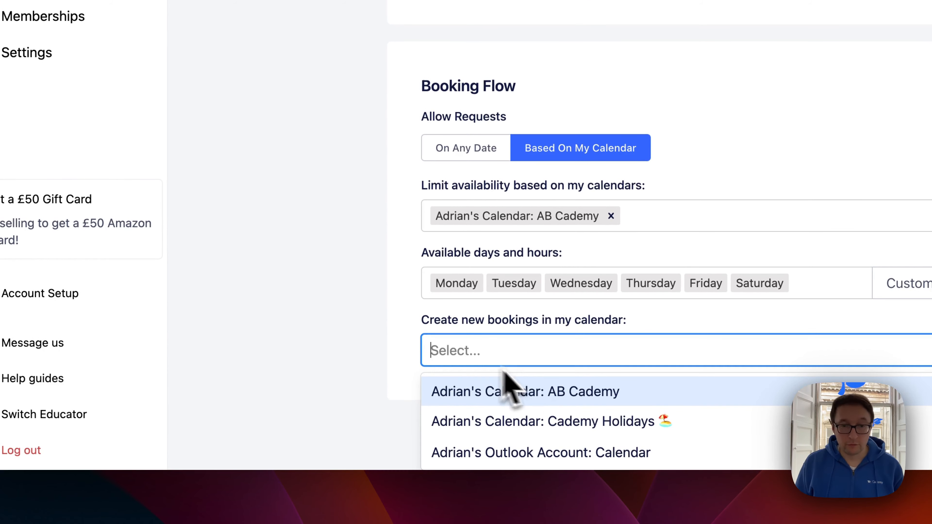
{"action": "left_click", "coordinate": [526, 396]}
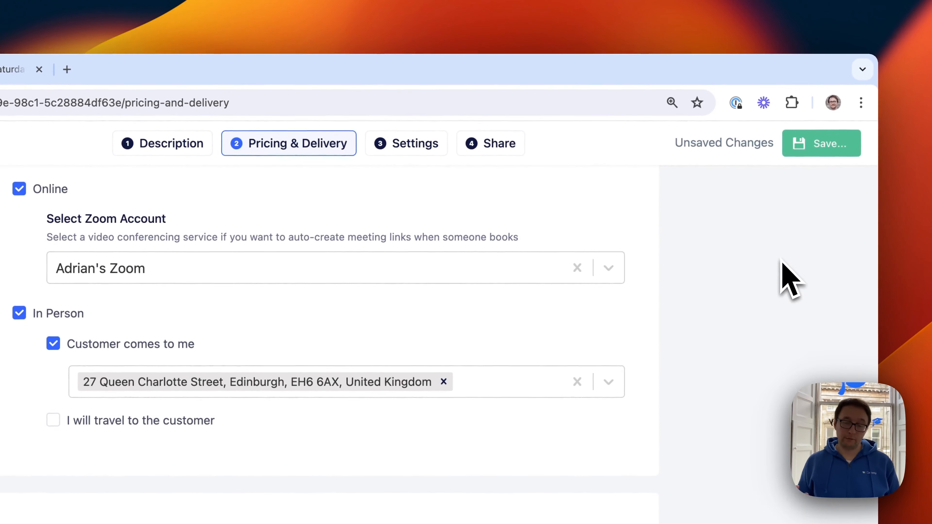
Step: Save and publish the 1-2-1 meeting course, and return to its overview page
{"action": "left_click", "coordinate": [824, 145]}
{"action": "left_click", "coordinate": [811, 178]}
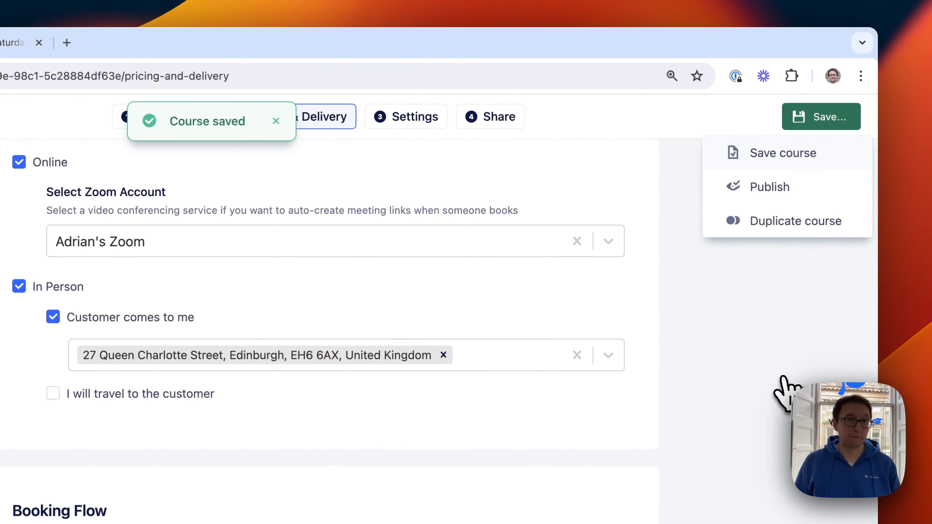
{"action": "left_click", "coordinate": [749, 188]}
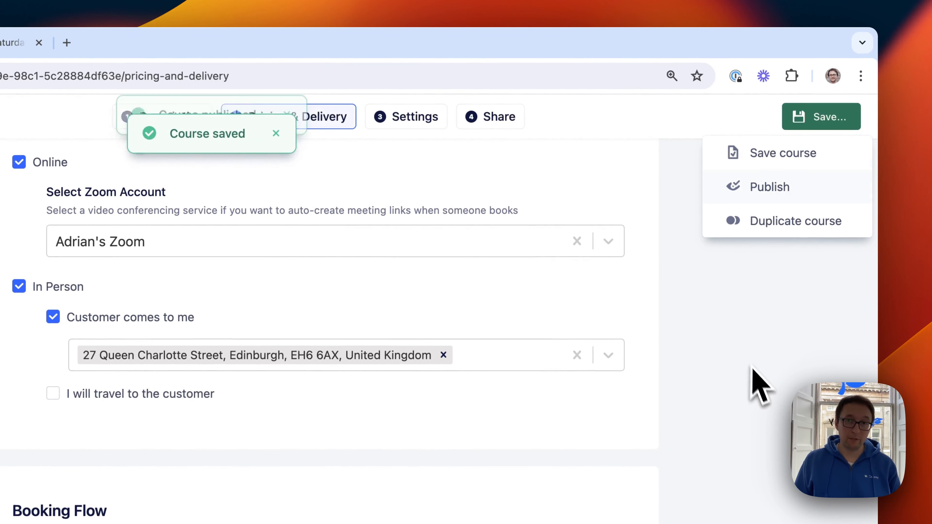
{"action": "left_click", "coordinate": [728, 197]}
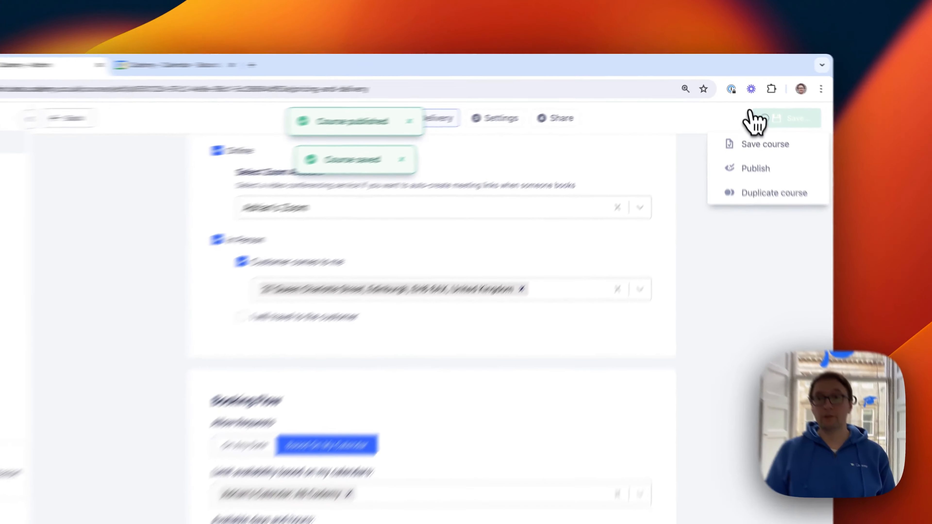
{"action": "left_click", "coordinate": [272, 100]}
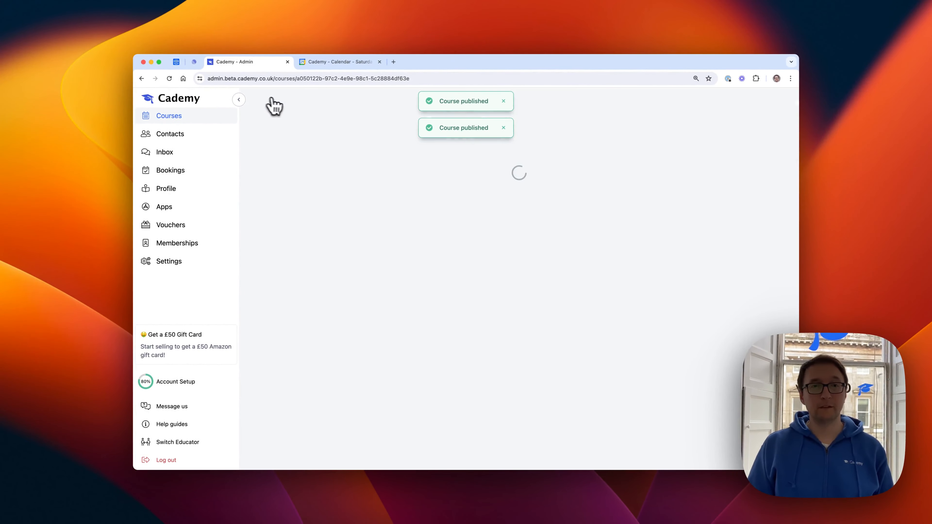
Step: Start an online booking of the Example 1-2-1 meeting for one person and pick 30 March 2024 as the date
{"action": "left_click", "coordinate": [700, 103]}
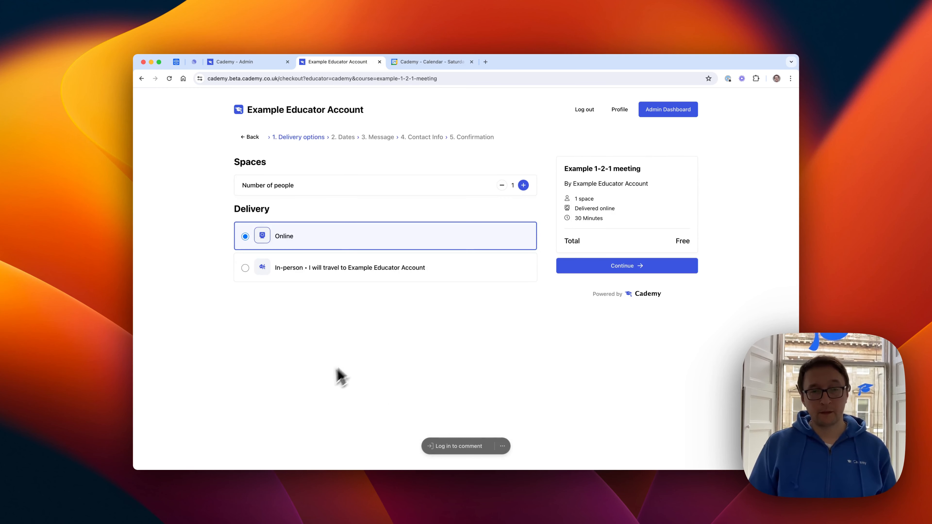
{"action": "left_click", "coordinate": [621, 269]}
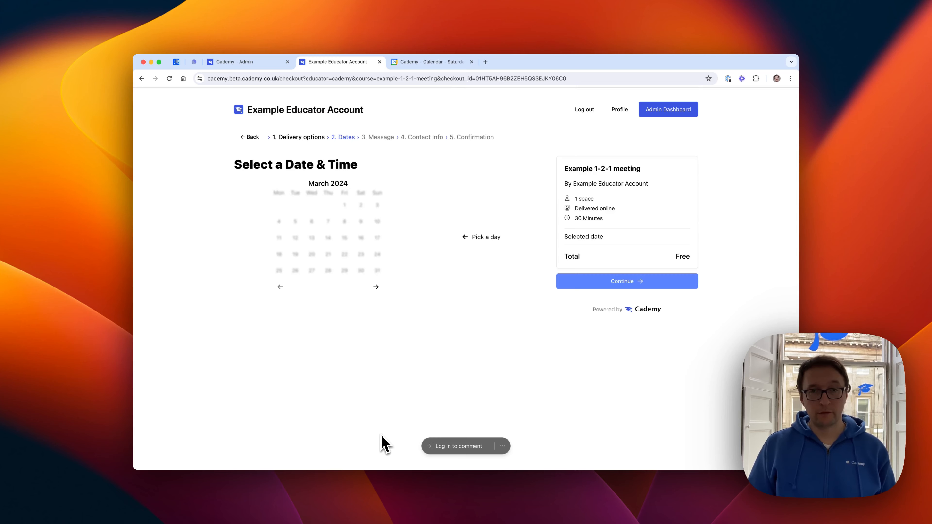
{"action": "left_click", "coordinate": [359, 274]}
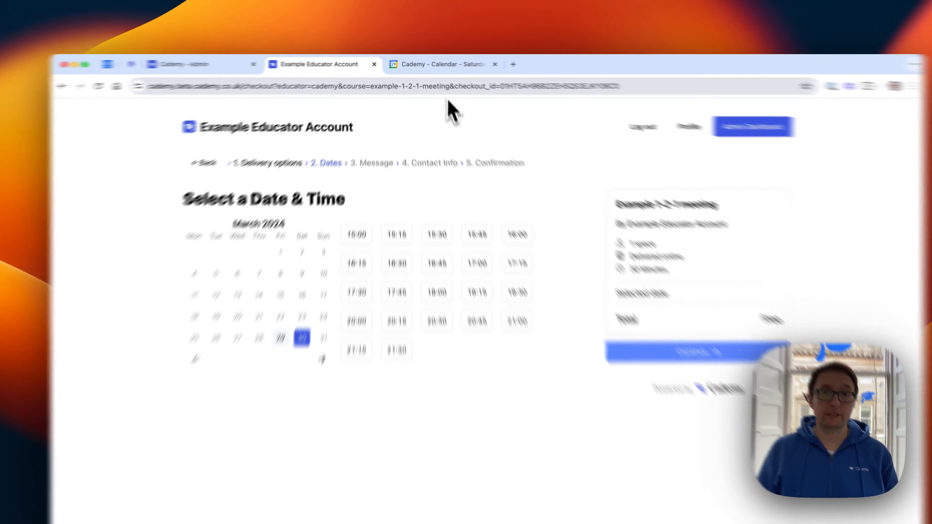
Step: Compare the offered time slots with the events on 30 March in Google Calendar, and return to the booking page
{"action": "left_click", "coordinate": [429, 63]}
{"action": "left_click", "coordinate": [376, 225]}
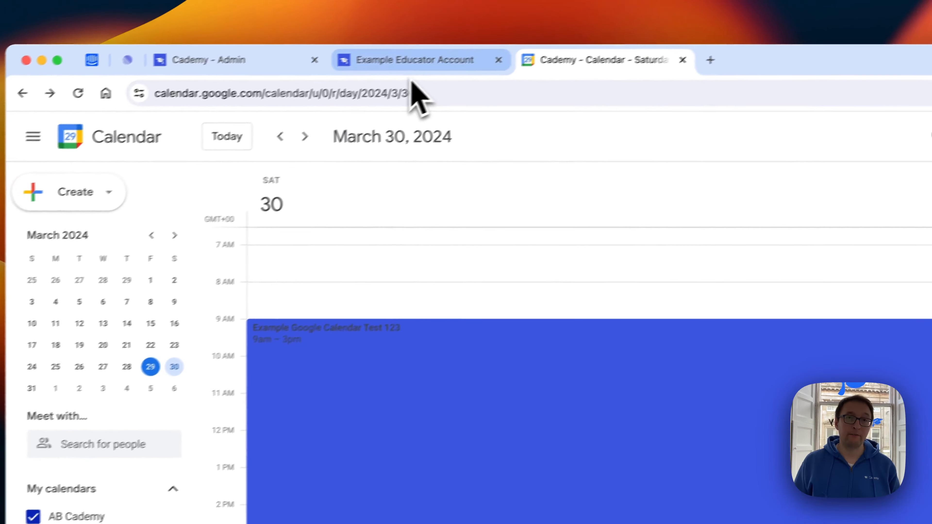
{"action": "left_click", "coordinate": [408, 78]}
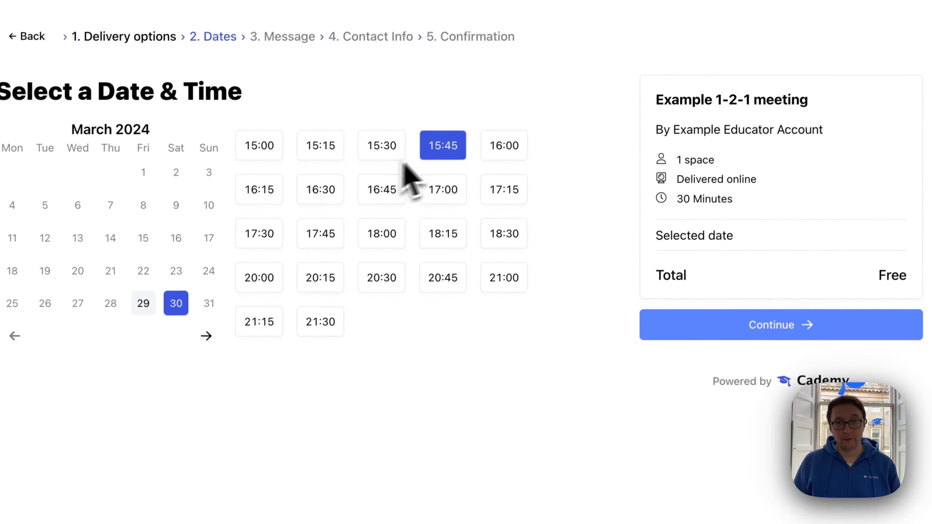
Step: Choose the 16:00 slot with a short message to the educator, and complete the booking with the terms accepted
{"action": "left_click", "coordinate": [502, 146]}
{"action": "left_click", "coordinate": [756, 328]}
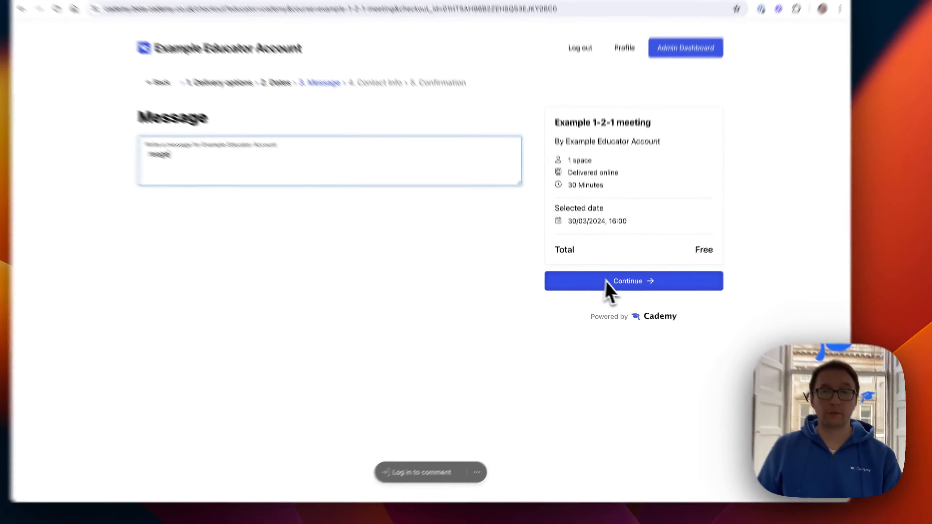
{"action": "left_click", "coordinate": [607, 282]}
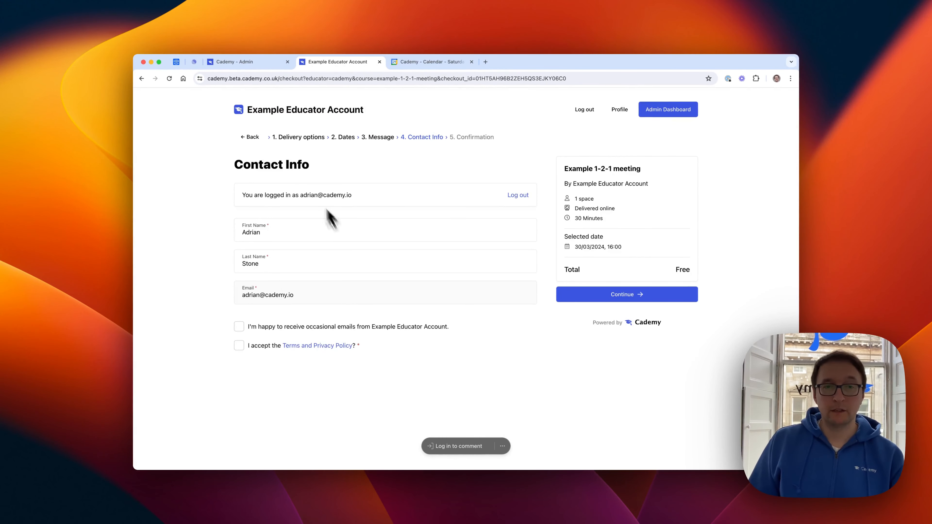
{"action": "left_click", "coordinate": [587, 298]}
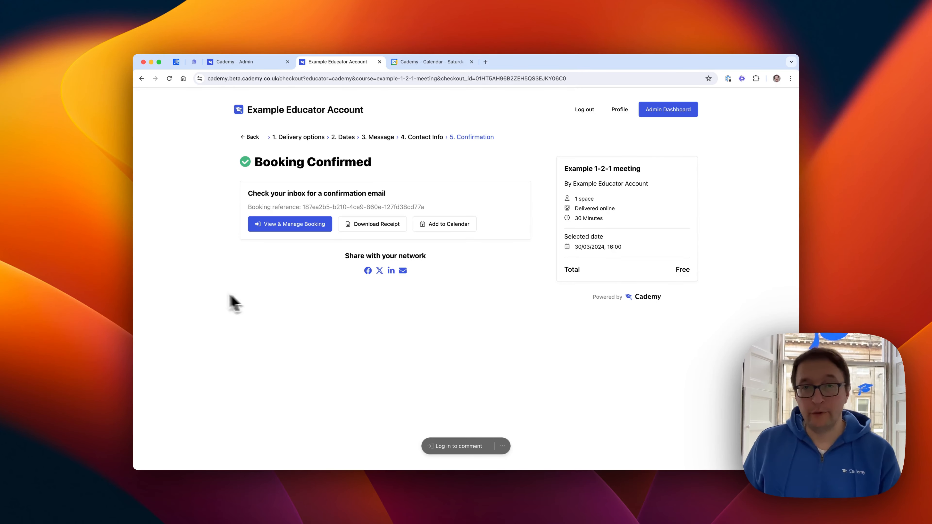
Step: Switch to Google Calendar and view the details of the new Example 1-2-1 meeting event on 30 March
{"action": "left_click", "coordinate": [429, 64]}
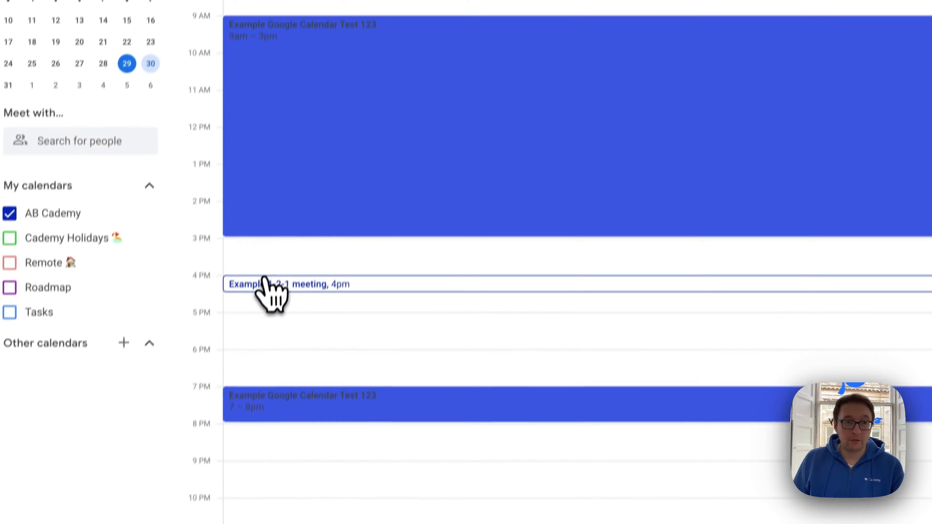
{"action": "left_click", "coordinate": [266, 282]}
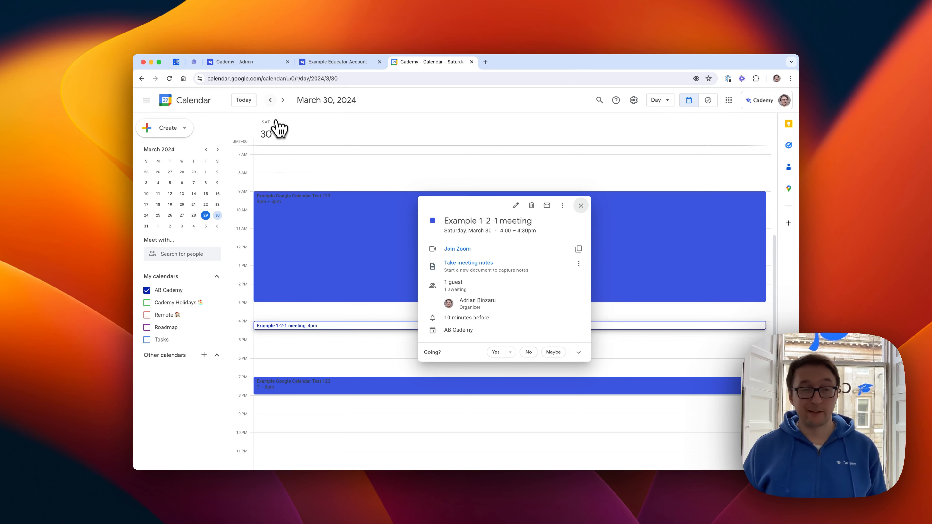
Step: Return to the Cademy admin site and open its Apps page
{"action": "left_click", "coordinate": [243, 63]}
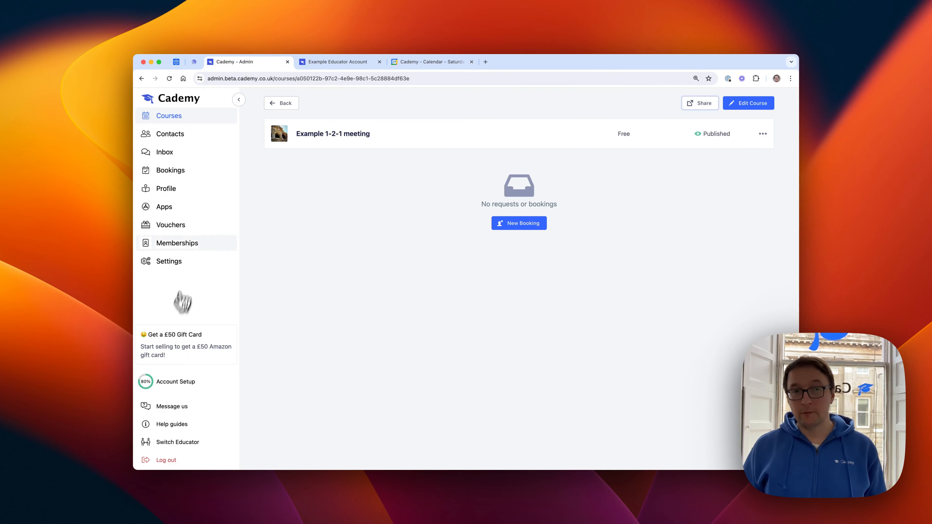
{"action": "left_click", "coordinate": [191, 210]}
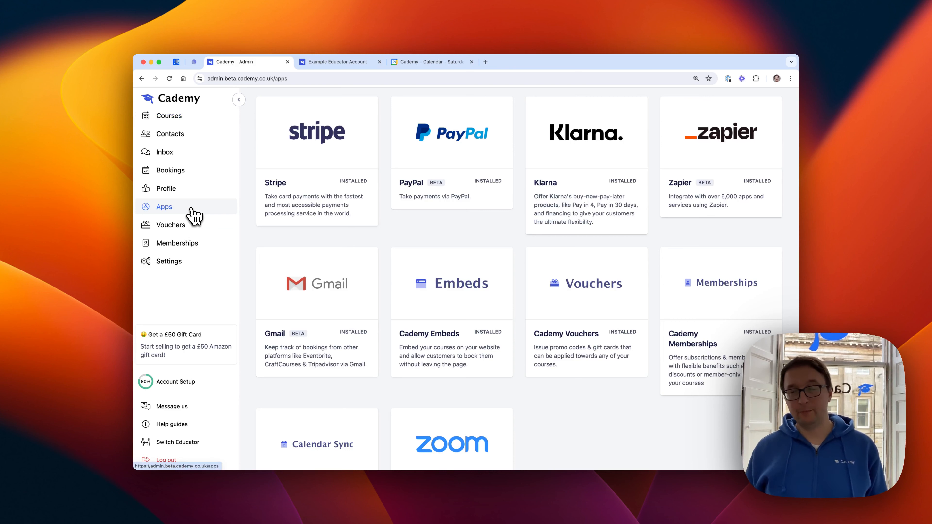